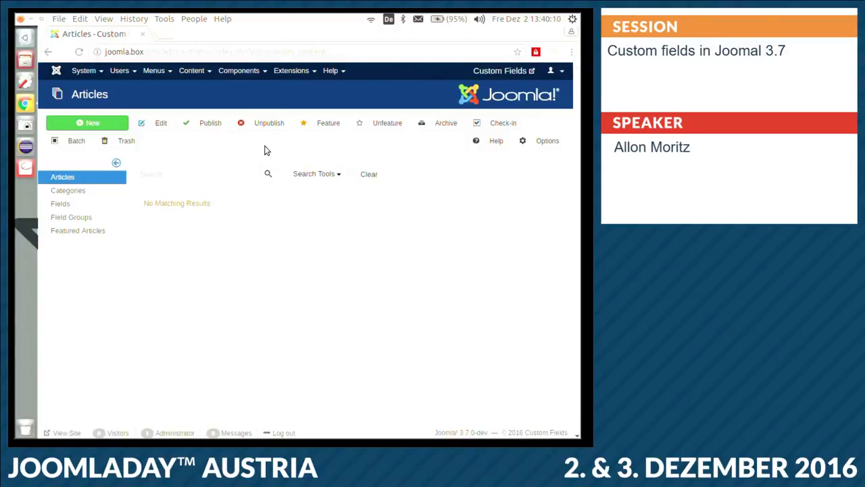
Step: Create a new article custom field titled "Countries" with the List type
click(96, 202)
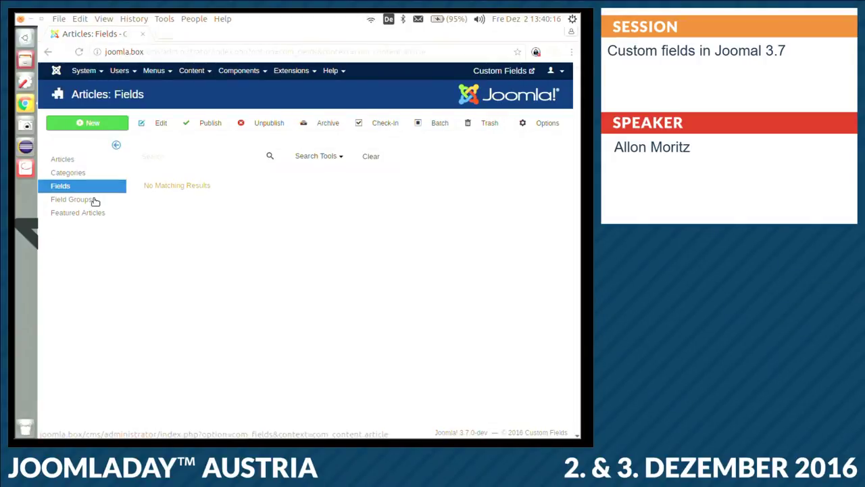
click(113, 125)
click(213, 157)
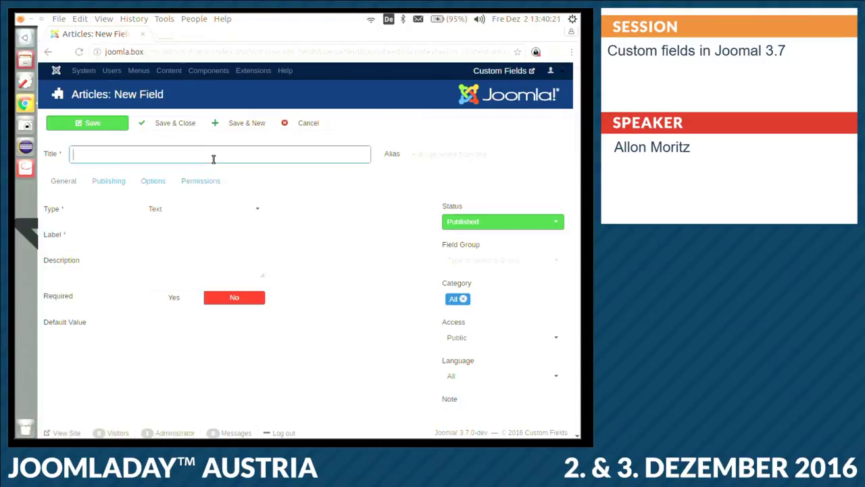
text(Countries)
click(257, 211)
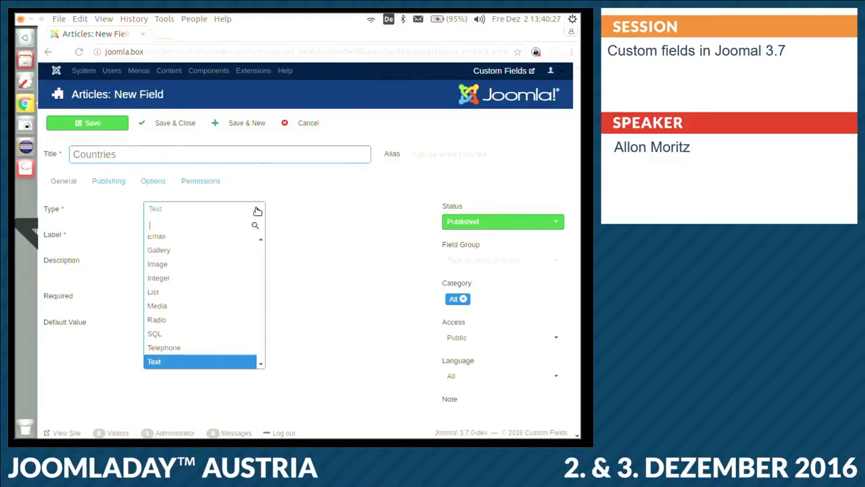
click(227, 297)
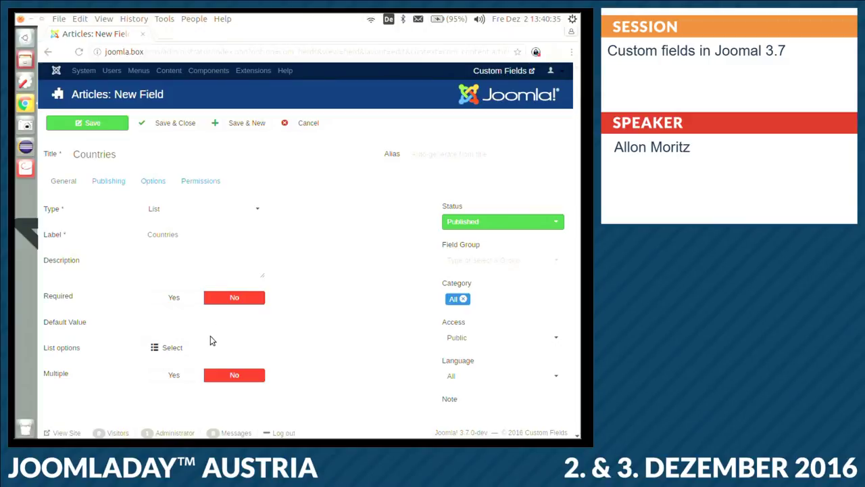
Step: Add Argentina with the value AG and Austria with the value AT to the field's list options
click(173, 348)
click(205, 179)
text(Argentin)
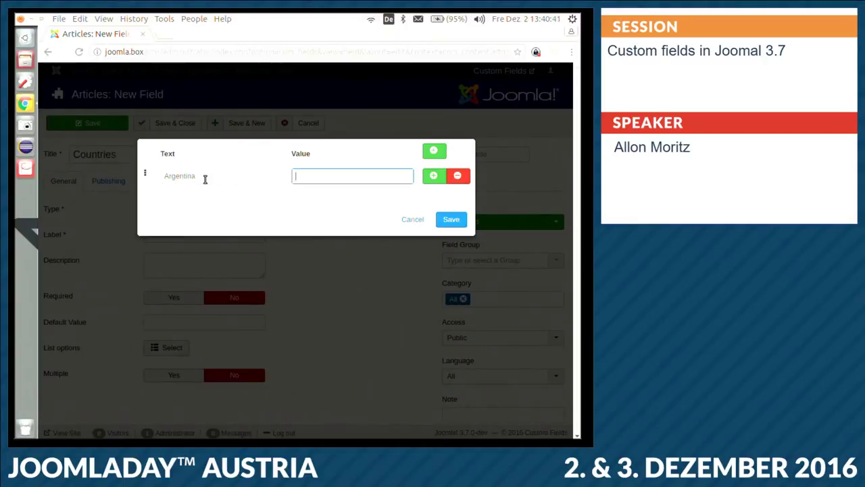
text(AG)
click(433, 176)
click(218, 208)
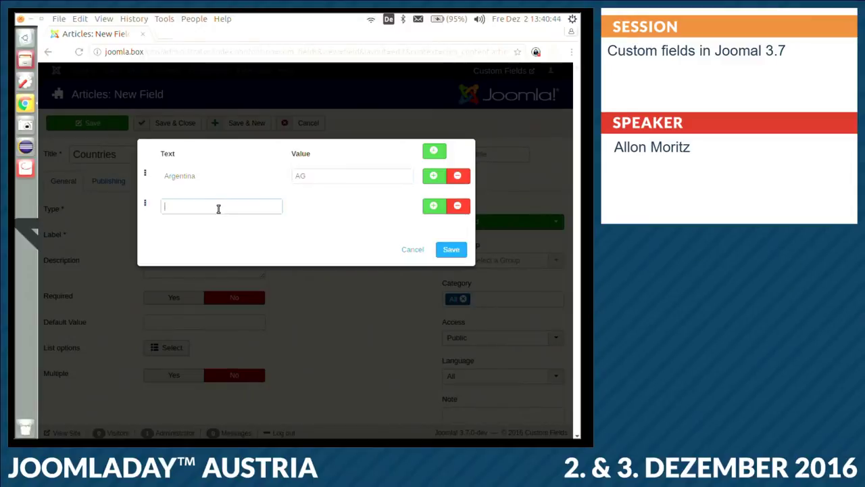
text(Austria)
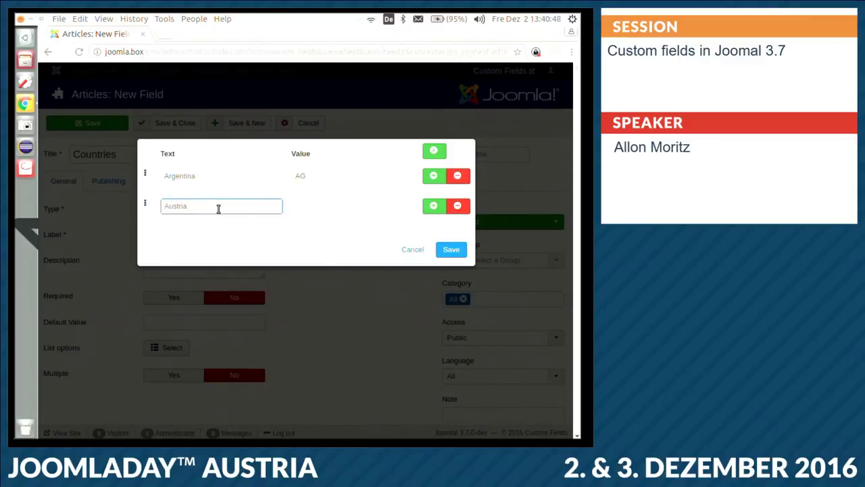
key(Tab)
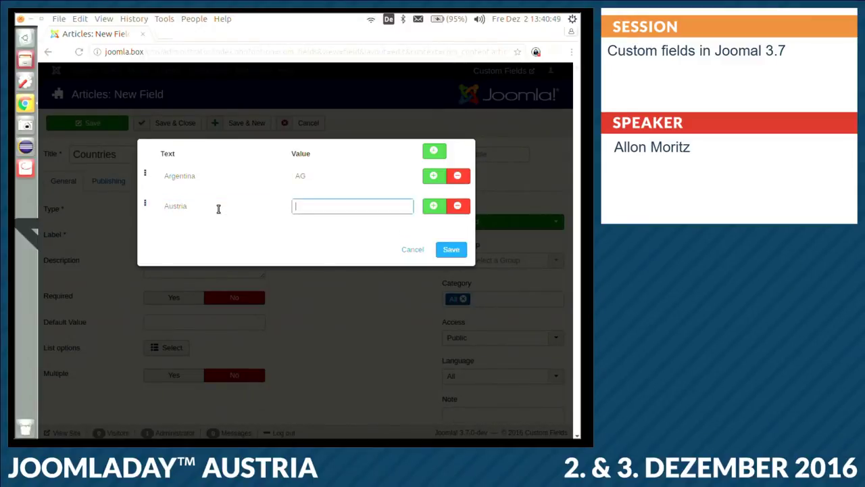
Step: Add England with its country code as the third list option and save the list options
click(434, 208)
click(169, 238)
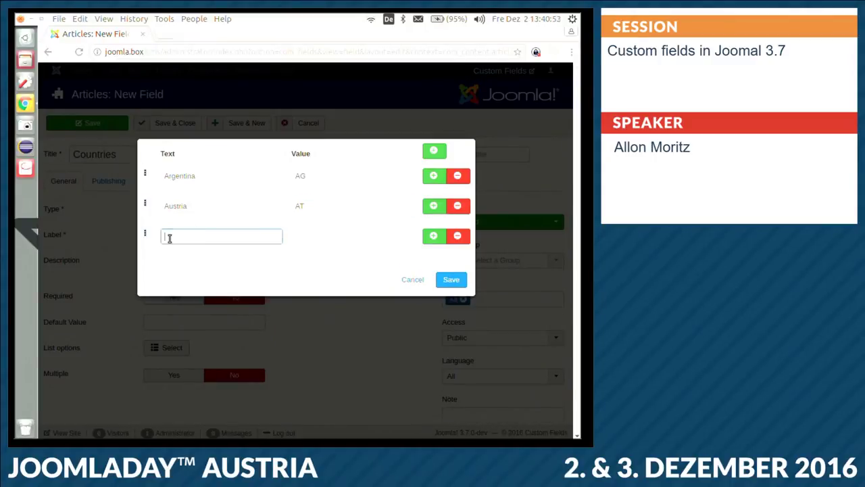
text(England)
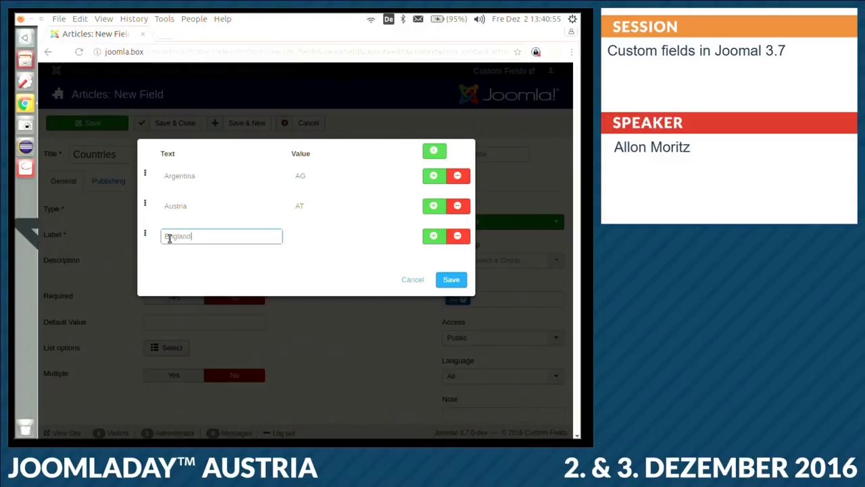
key(Tab)
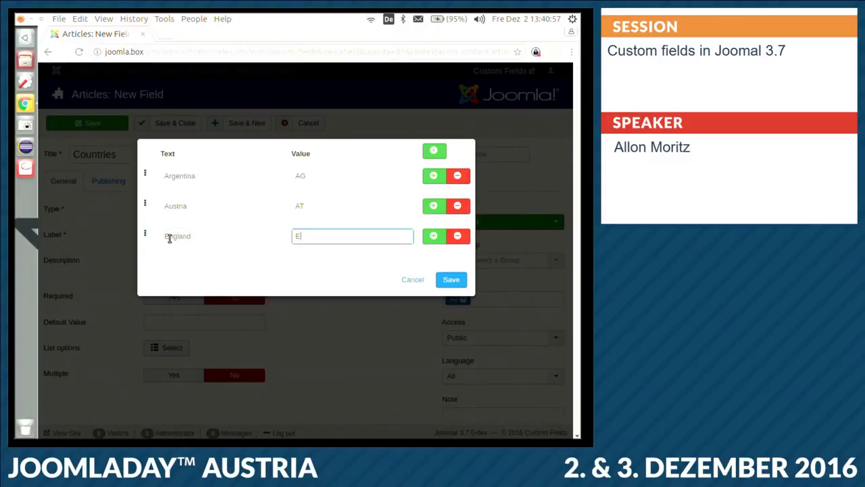
click(451, 279)
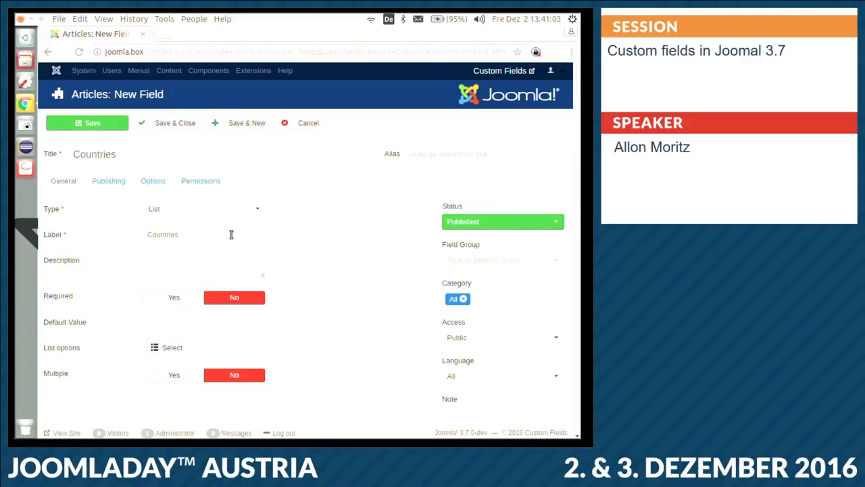
Step: Set the field's label to "Countries Demo" and its description to "The countries to display"
click(194, 234)
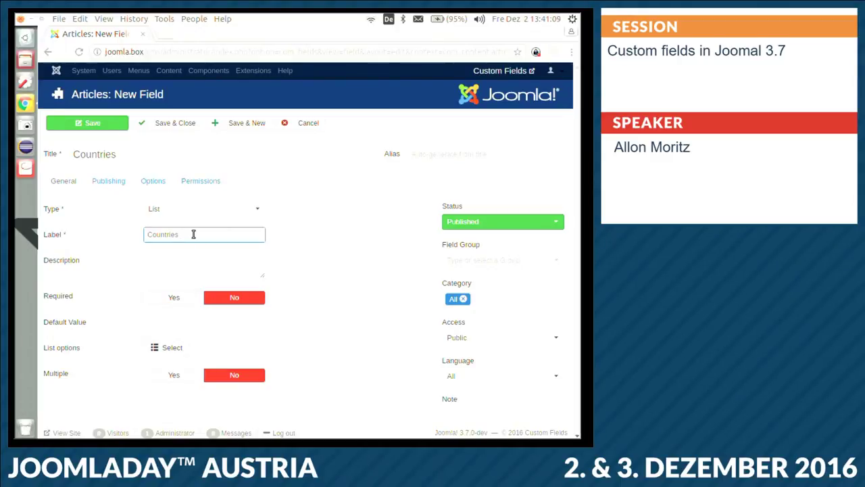
text(Demo)
key(Tab)
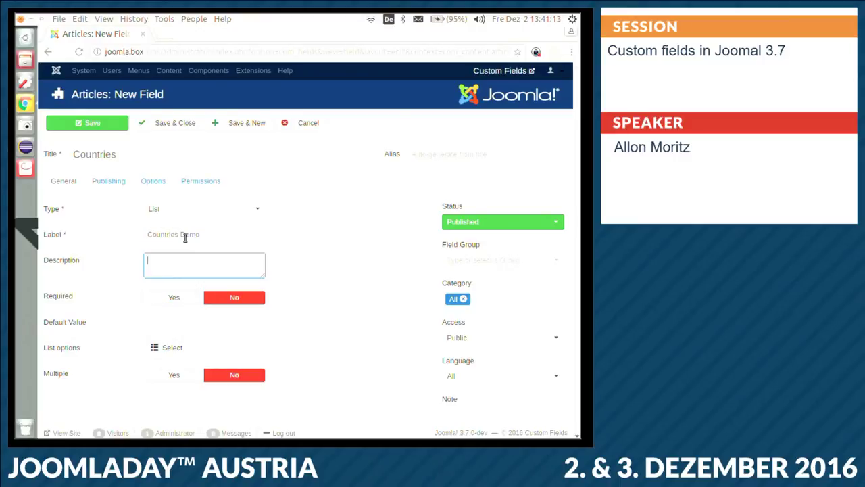
text(The countries )
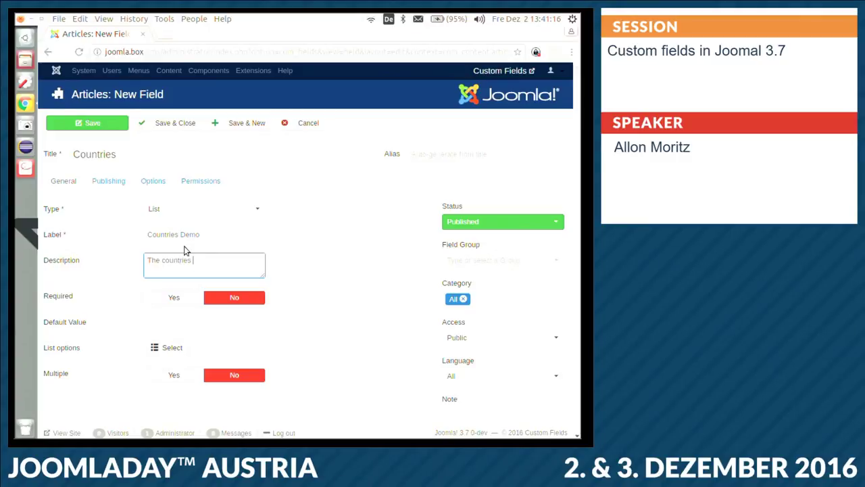
text(to display)
Step: Allow multiple selections in the Countries field, and save and close it
click(196, 376)
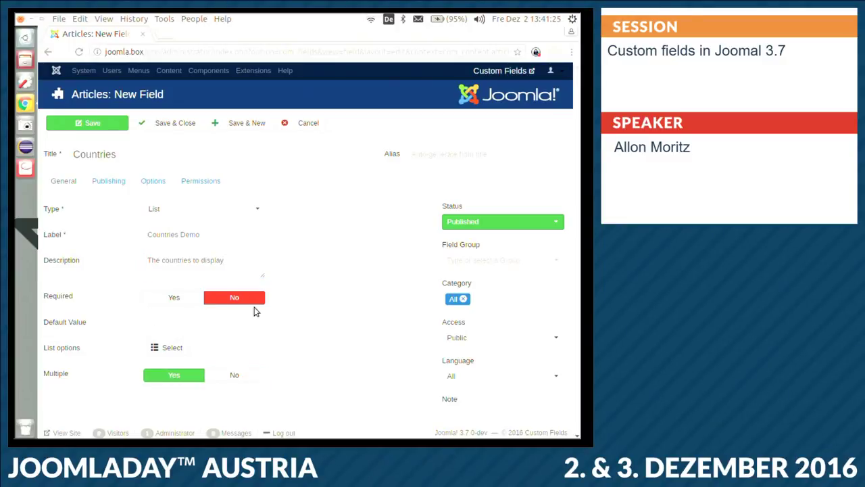
click(111, 185)
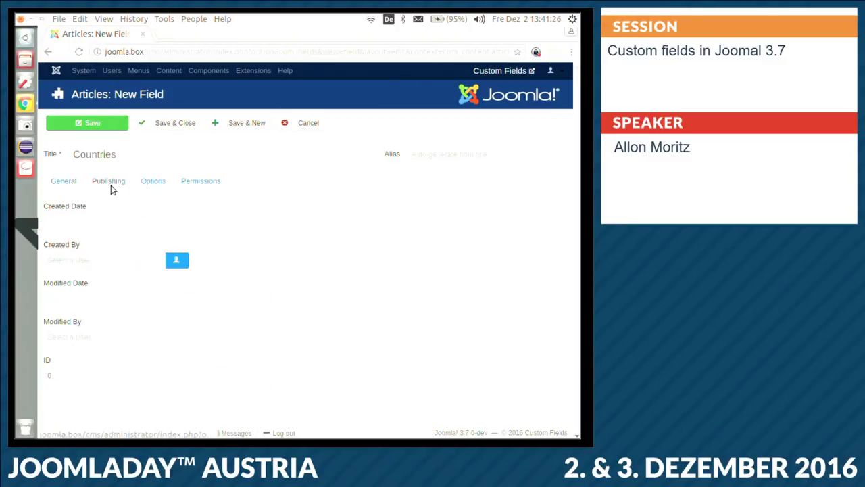
click(154, 188)
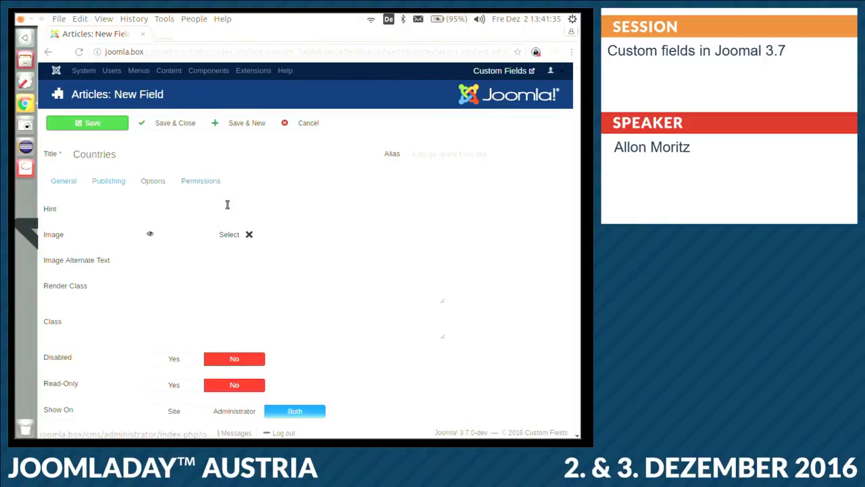
click(173, 127)
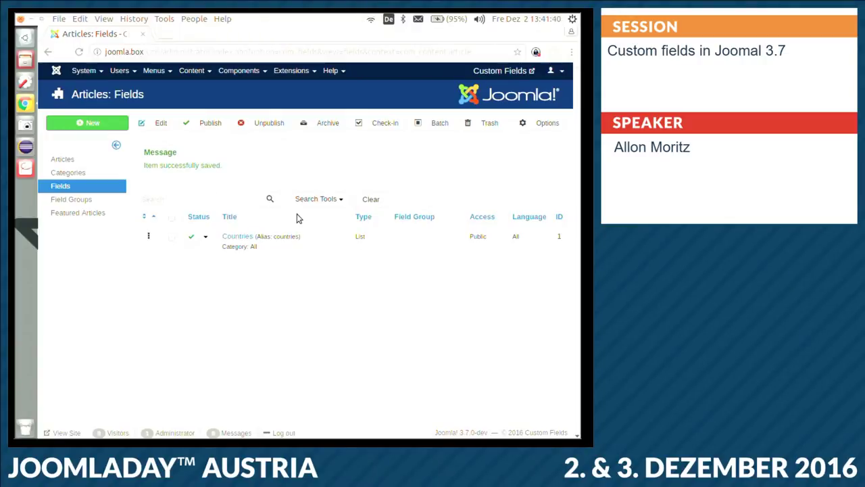
Step: Create a new article field group titled "Data", and save and close it
click(101, 200)
click(107, 123)
click(156, 153)
text(Data)
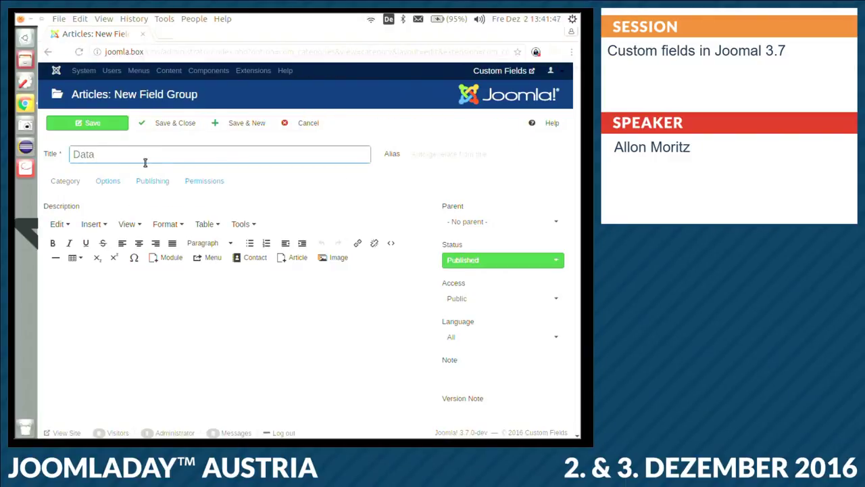
click(164, 124)
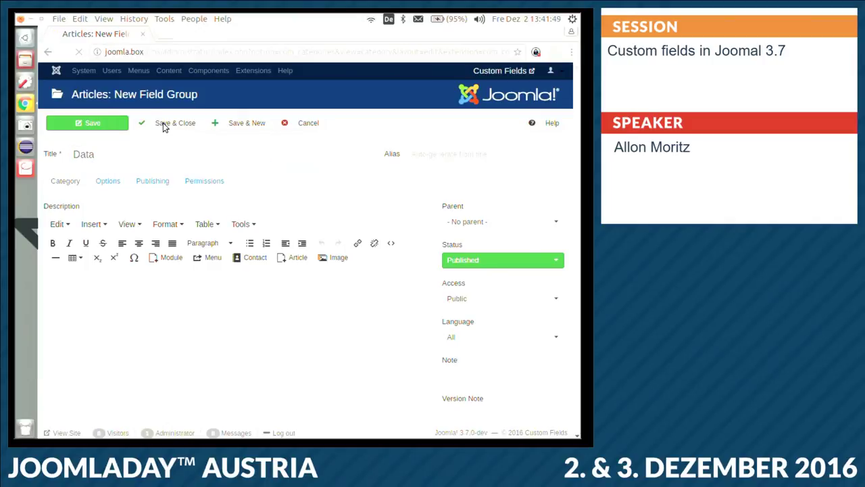
Step: Assign the Countries field to the Data field group, and save and close the field
click(68, 201)
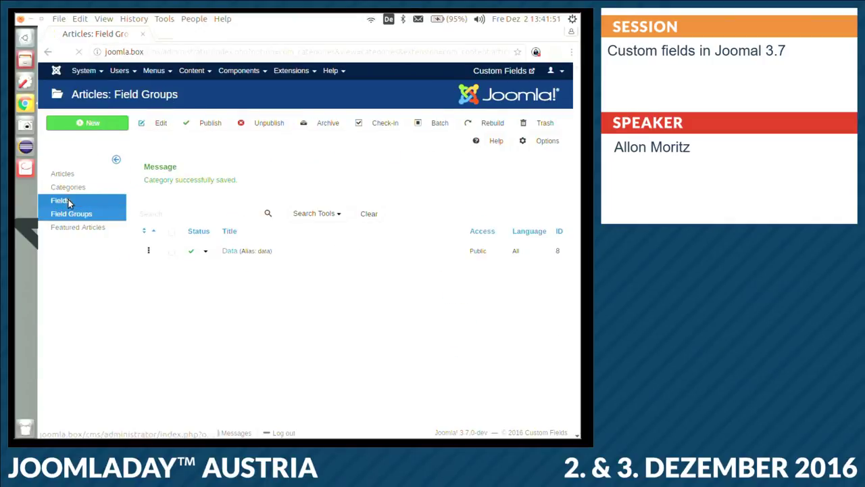
click(230, 194)
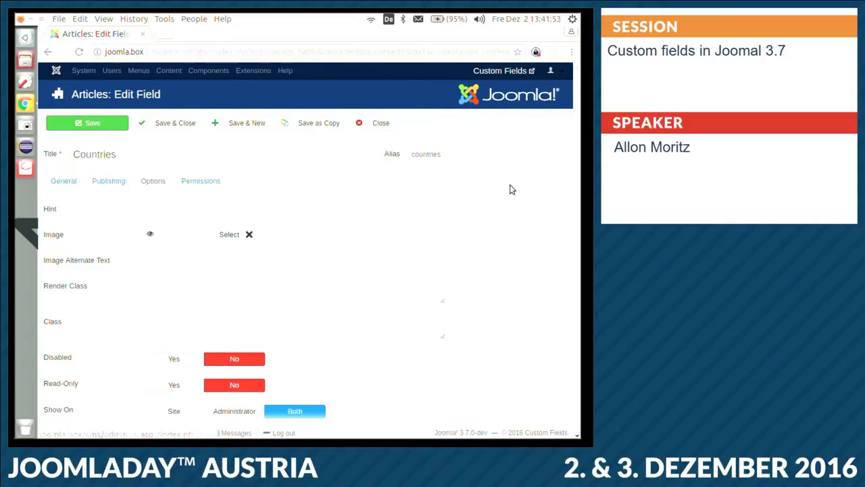
click(73, 182)
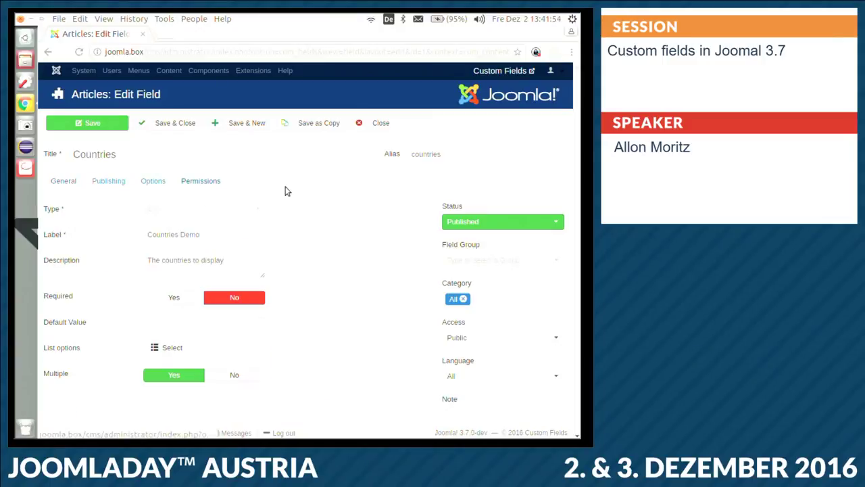
click(555, 262)
click(537, 295)
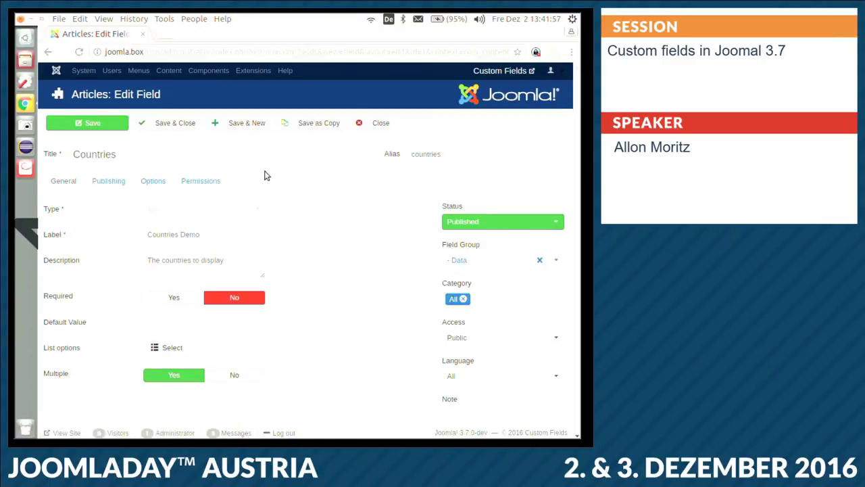
click(187, 126)
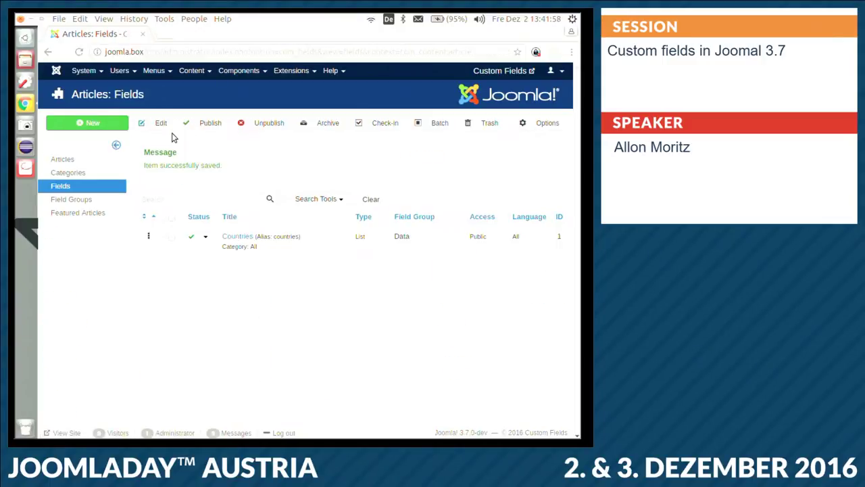
Step: Start a new article and select Argentina and Austria in its Countries Demo field
click(105, 160)
click(92, 123)
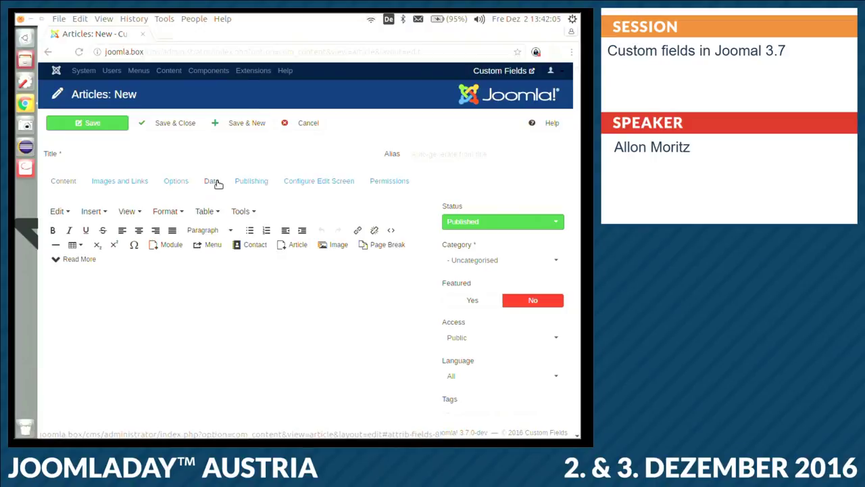
click(216, 182)
click(204, 213)
click(205, 224)
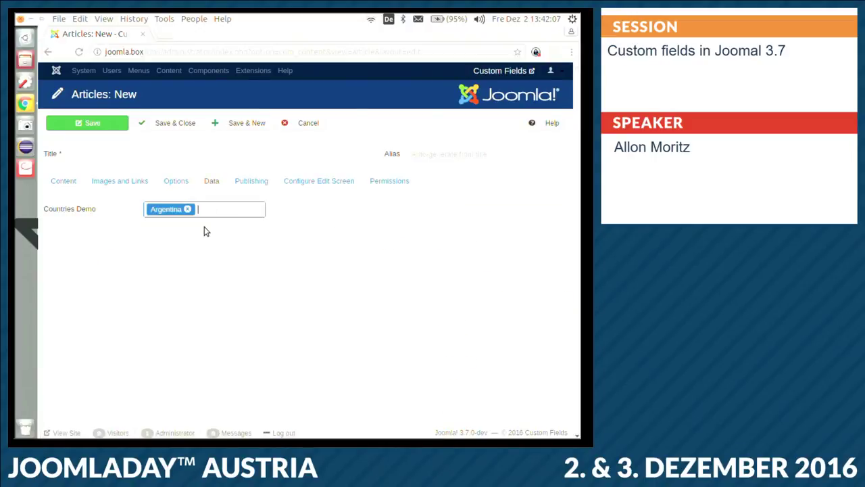
click(229, 215)
click(223, 241)
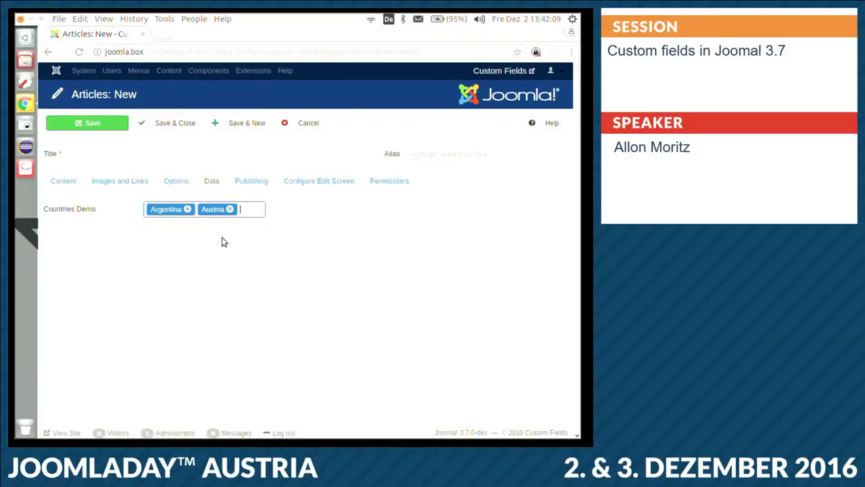
Step: Title the article "Demo", and save and close it
click(93, 155)
text(Demo)
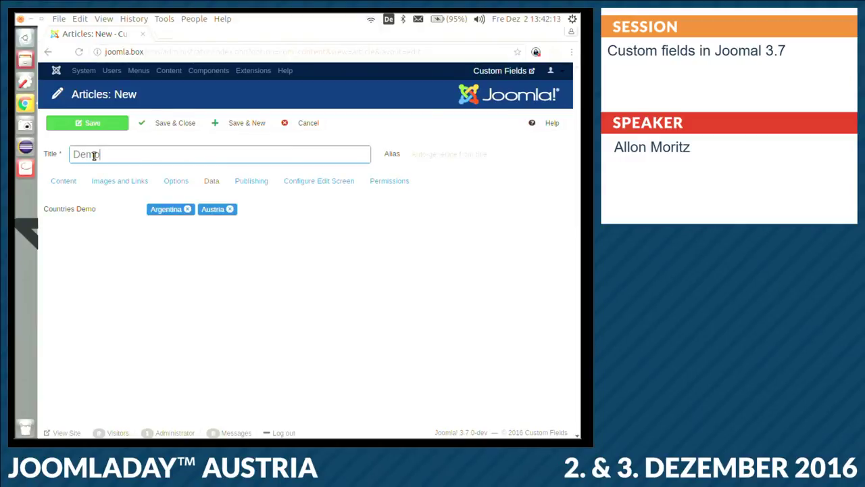
click(183, 123)
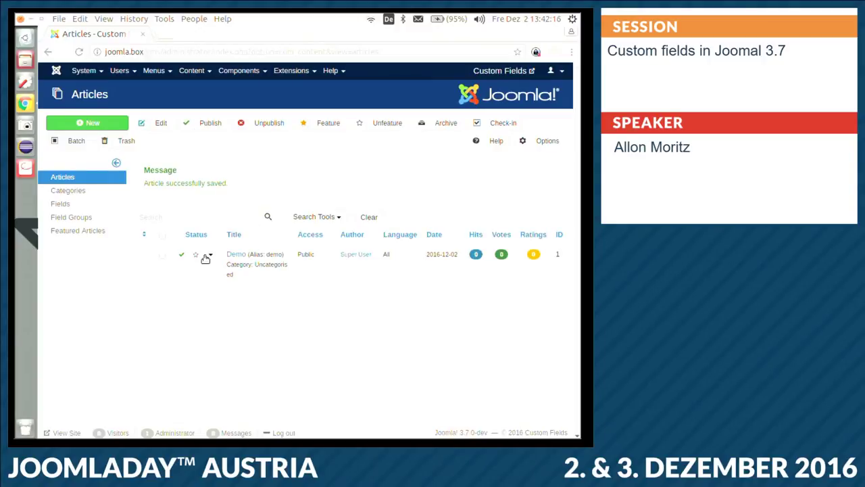
Step: Open the Demo article on the public site and log in with the administrator's username and password
click(66, 432)
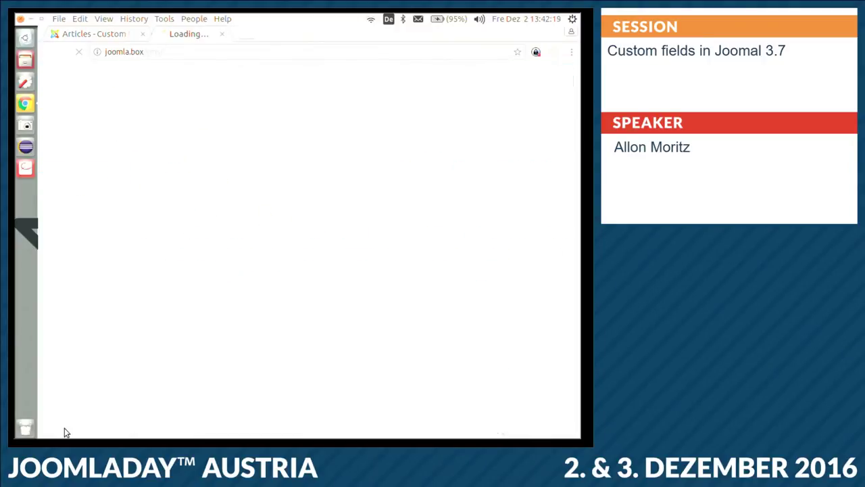
click(130, 173)
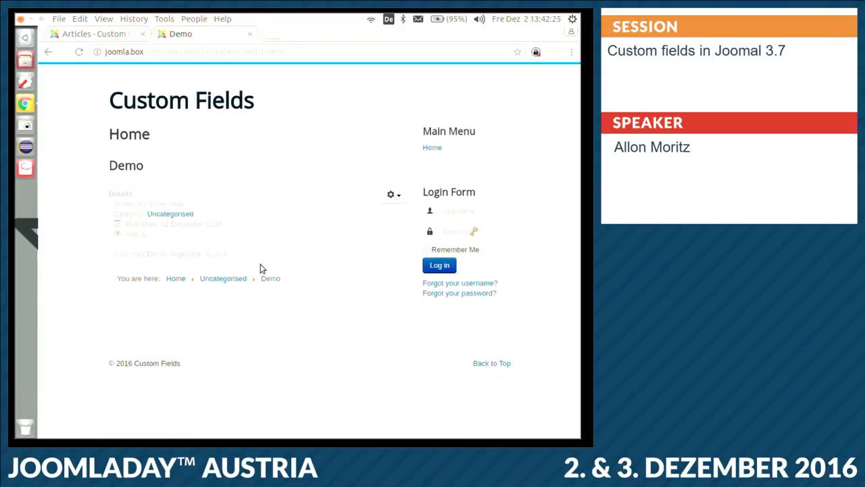
click(452, 212)
text(admin)
key(Tab)
key(Return)
Step: Edit the Demo article on the public site, replacing Austria with England in its Countries Demo field, and save it
click(392, 194)
click(390, 240)
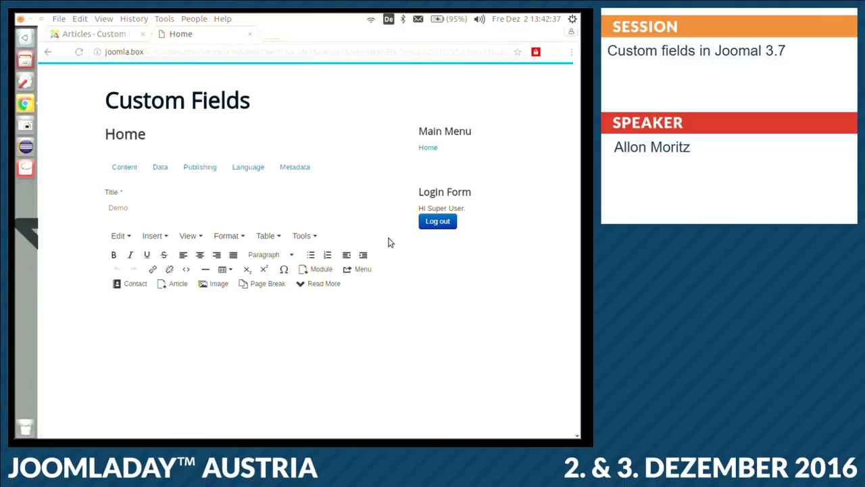
click(166, 167)
click(192, 208)
click(190, 207)
click(179, 252)
click(136, 234)
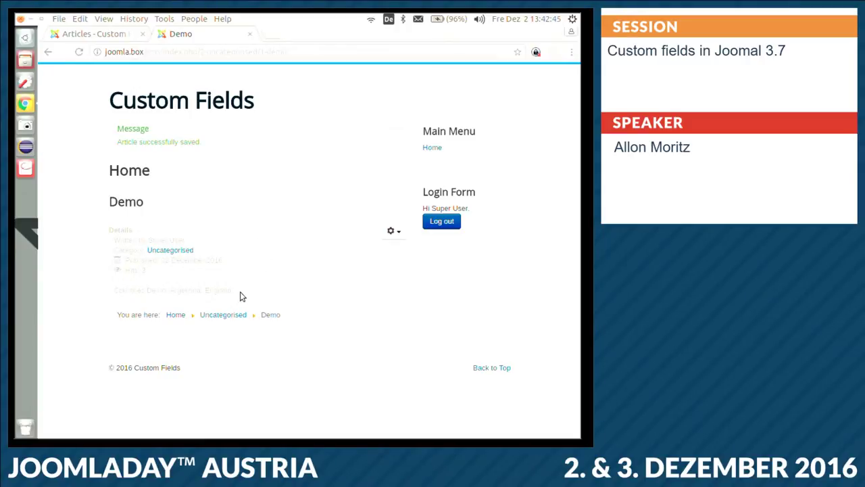
Step: Examine the Countries Demo line in the published Demo article, and return to the back-end article list and reload it
drag(232, 291, 116, 290)
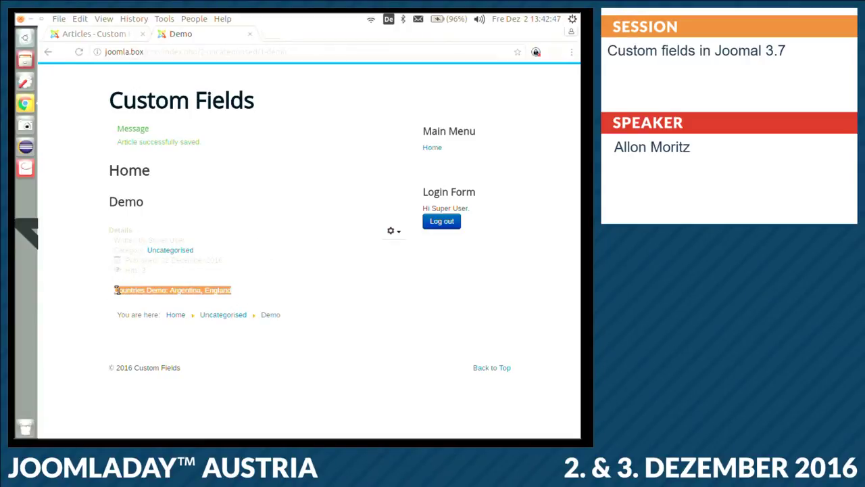
click(244, 292)
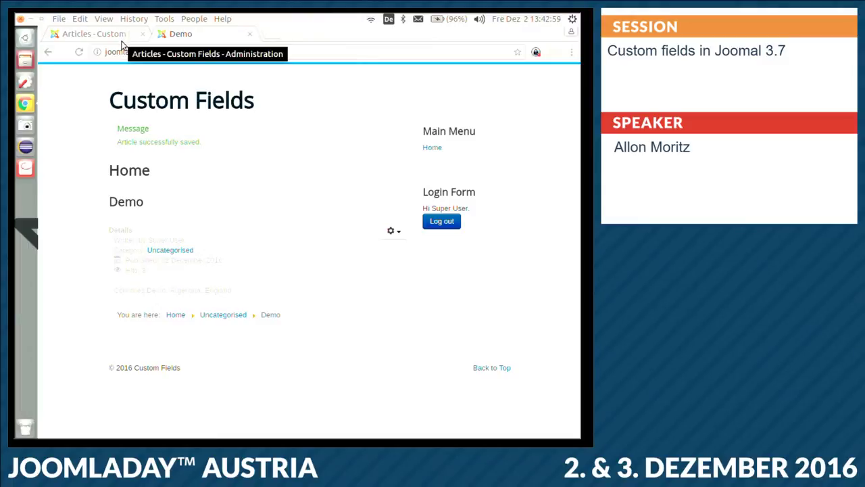
click(95, 33)
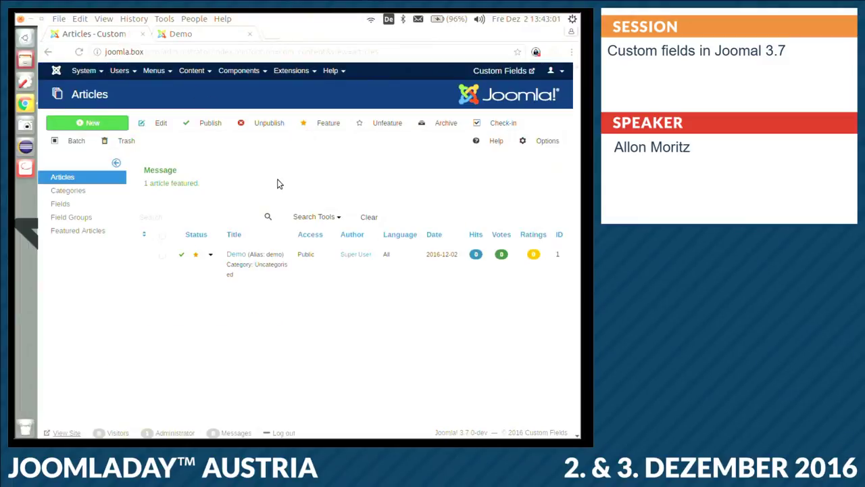
click(552, 172)
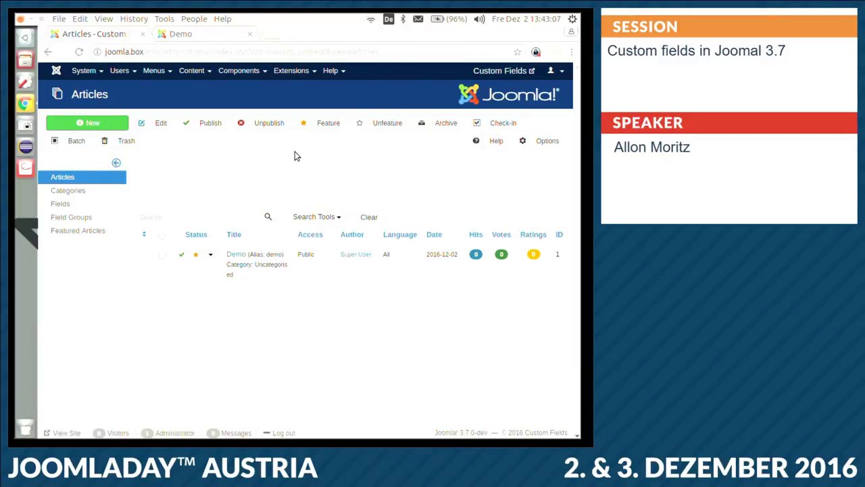
key(F5)
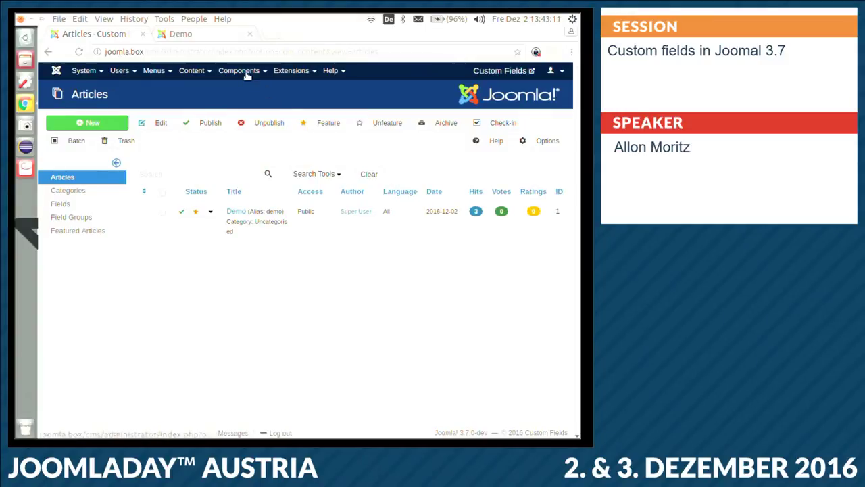
Step: Open the user manager in the back end and view its custom fields list
click(122, 72)
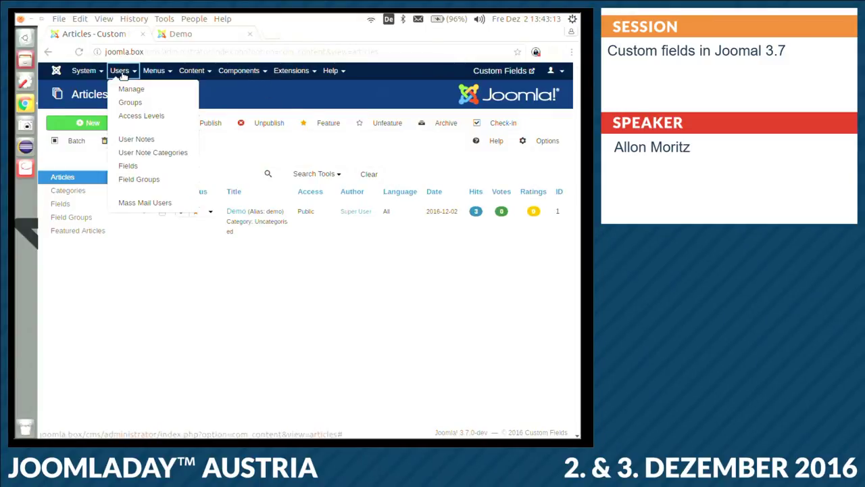
click(129, 87)
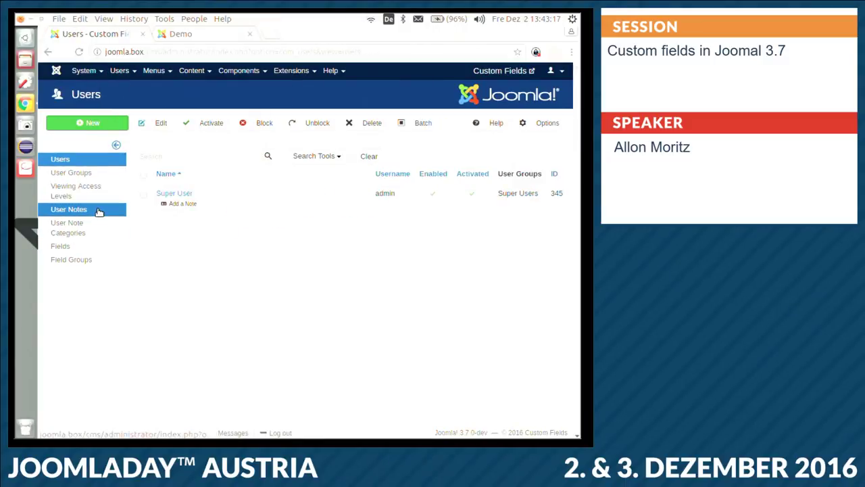
click(101, 246)
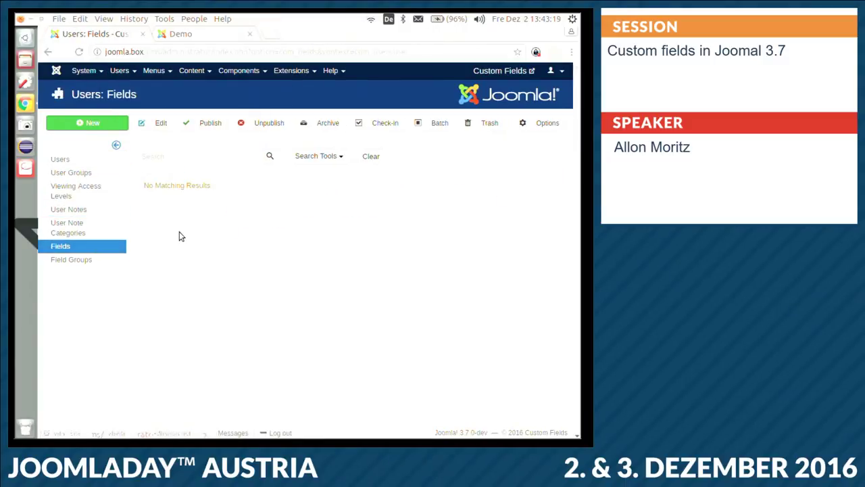
Step: Open the custom fields list of the Contacts component and examine which contexts its fields can be assigned to
click(238, 71)
mouse_move(257, 102)
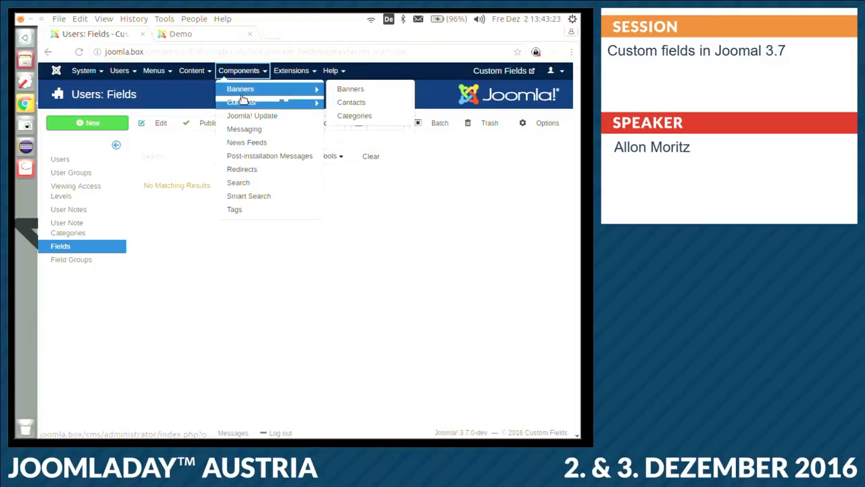
click(381, 103)
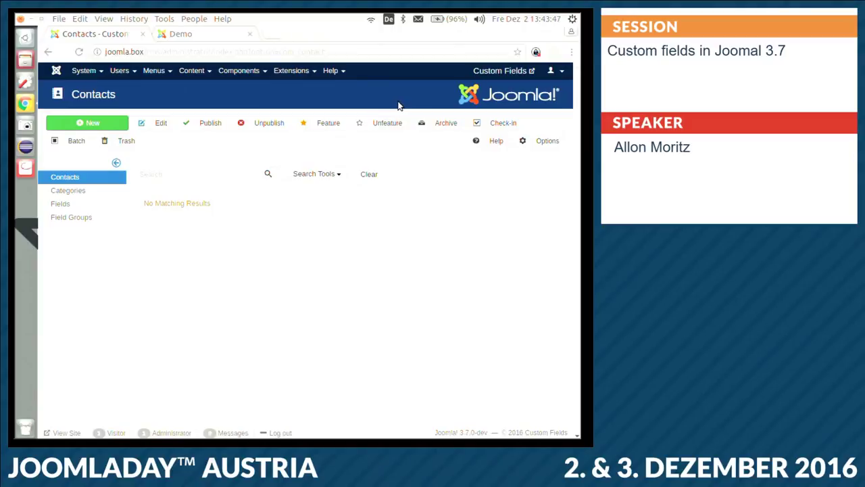
click(82, 203)
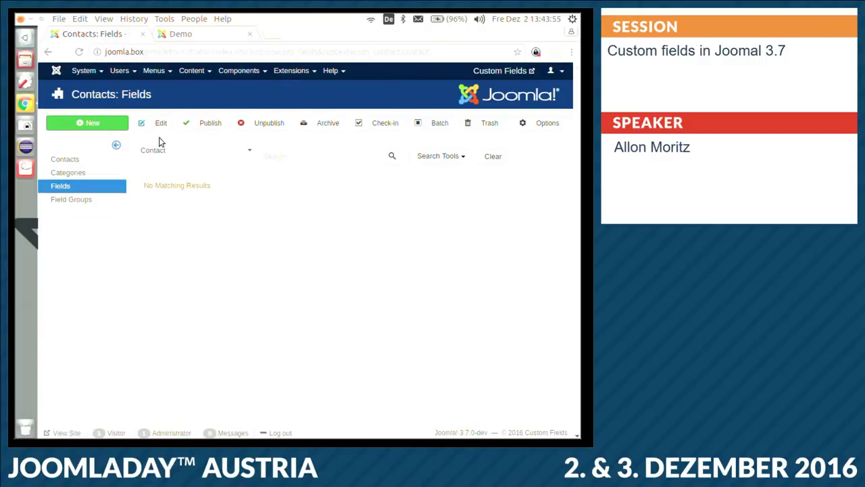
click(244, 156)
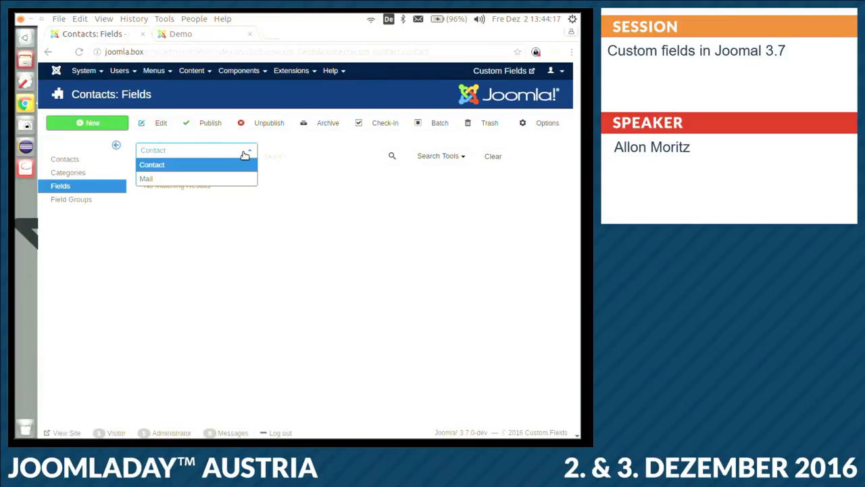
click(245, 155)
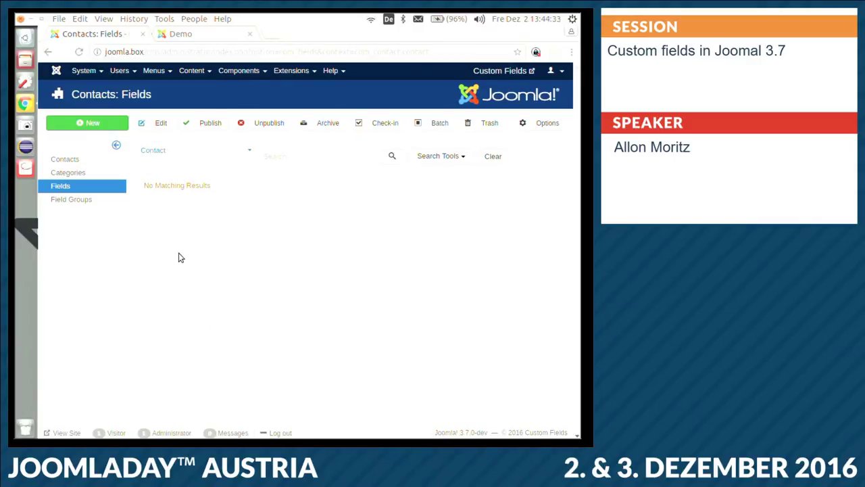
Step: Create a text field titled "Demo" in the Contact context, and save and close it
click(112, 125)
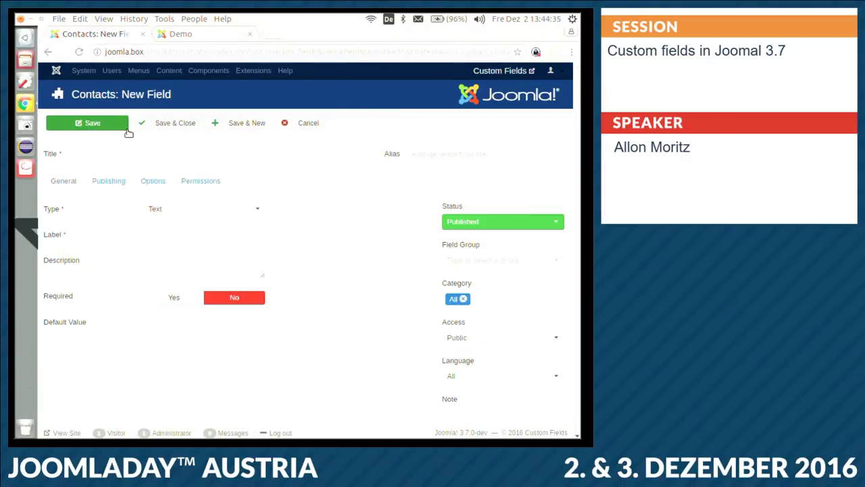
click(163, 155)
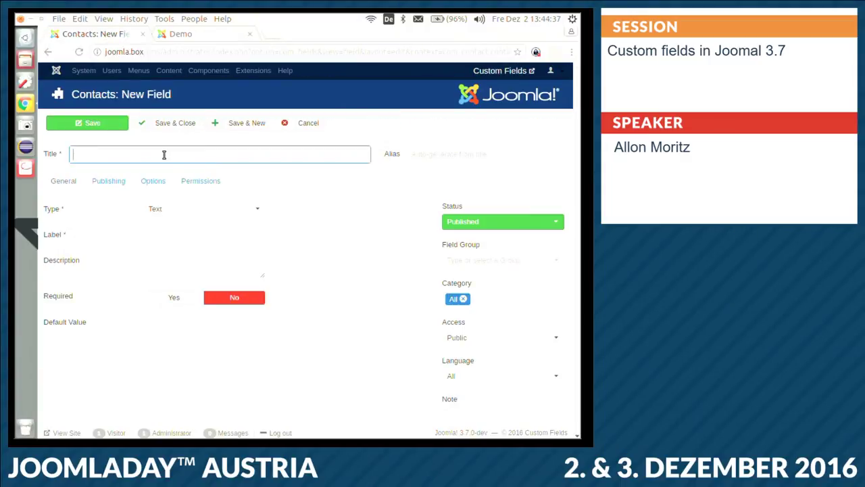
text(Demo)
click(183, 124)
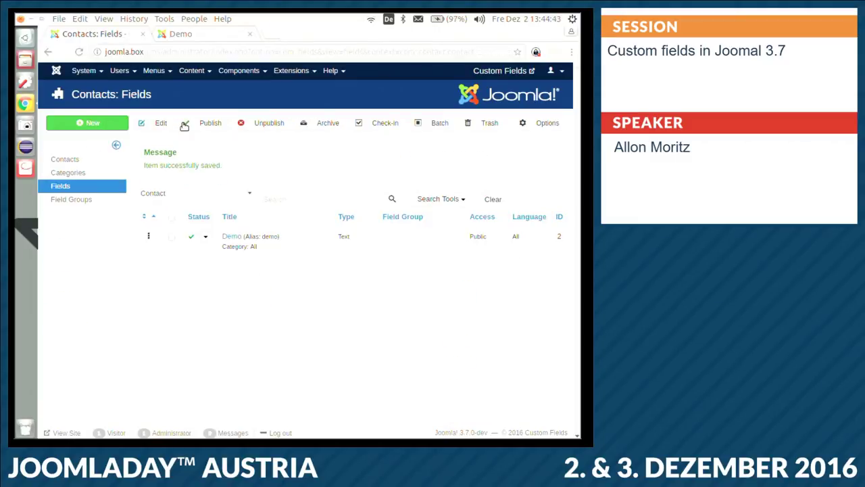
Step: Create a contact named "Demo AT" linked to the Super User account, and save and close it
click(68, 160)
click(93, 123)
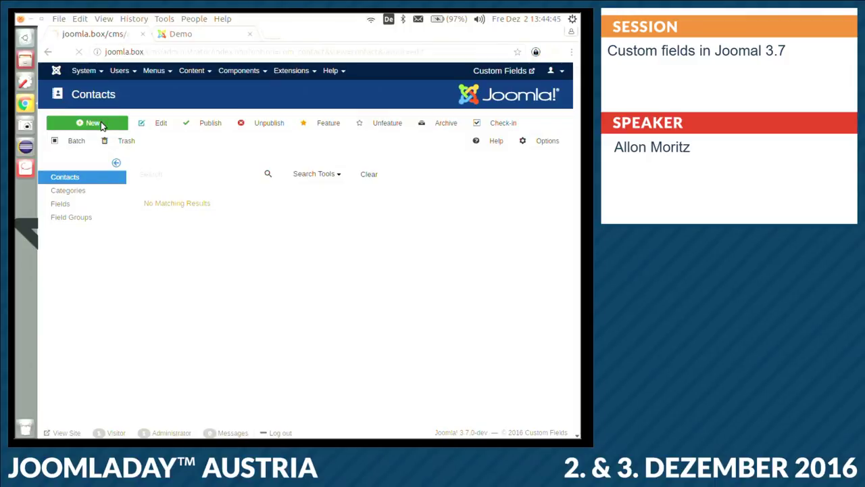
click(126, 154)
text(Demo AT)
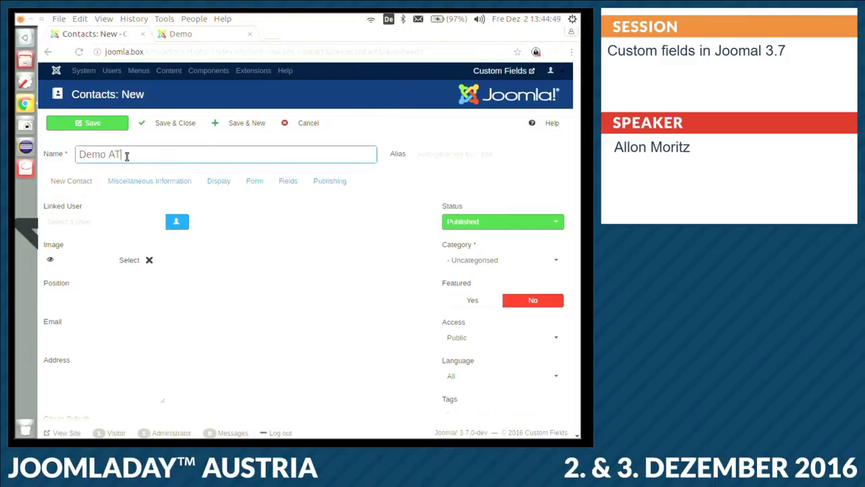
click(176, 221)
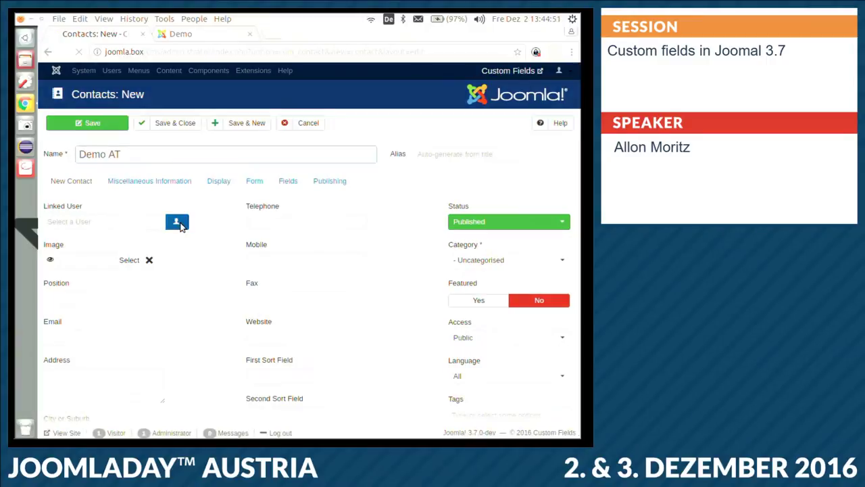
click(129, 172)
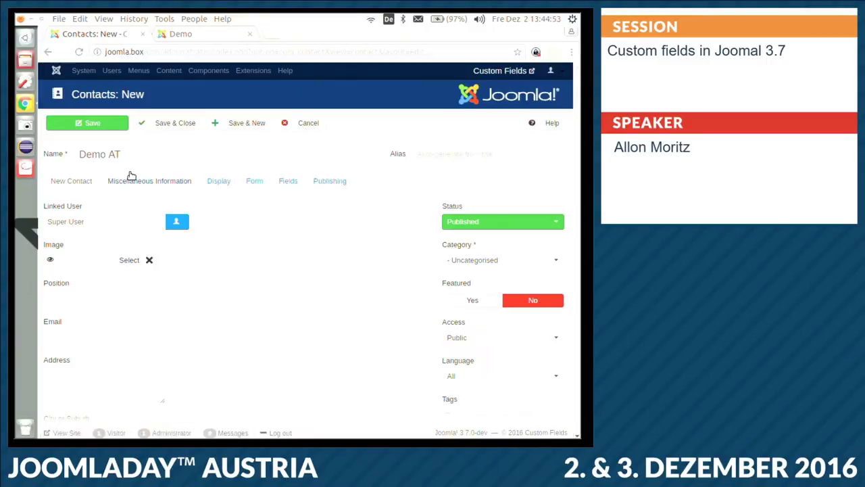
click(173, 126)
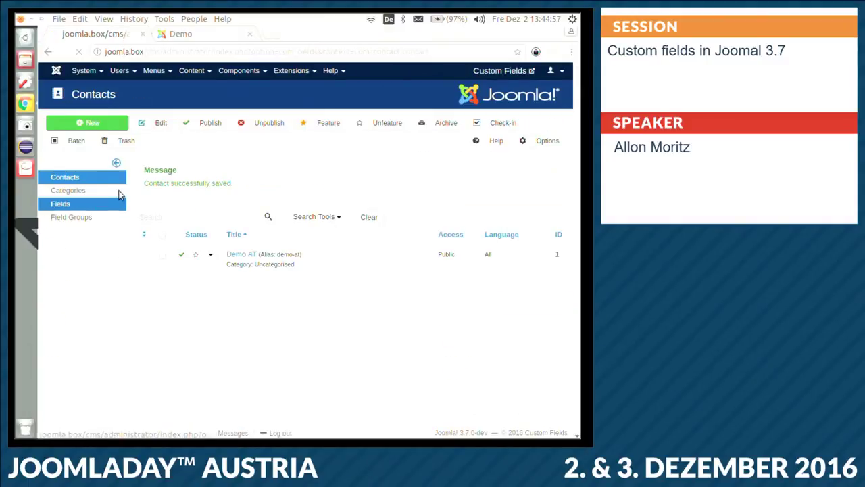
Step: Create a text field titled "Demo mail" in the Mail context of the Contacts fields, and save and close it
click(248, 154)
click(241, 178)
click(113, 127)
click(173, 152)
text(Demo mail)
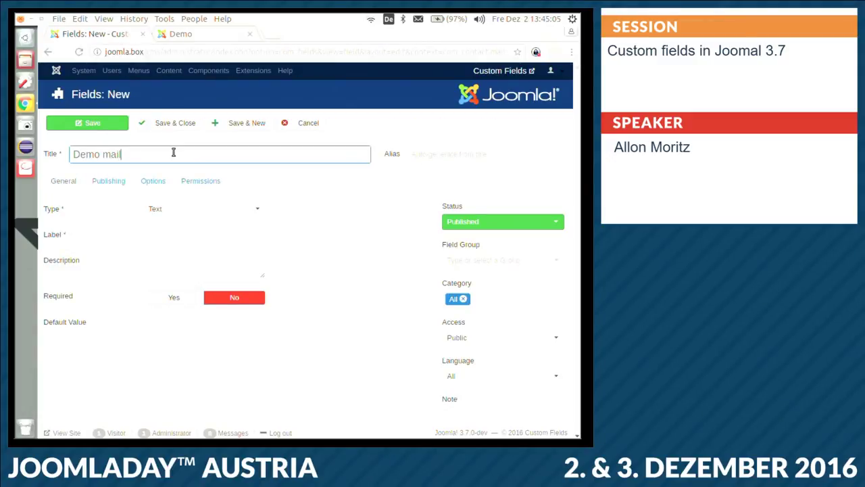
click(181, 125)
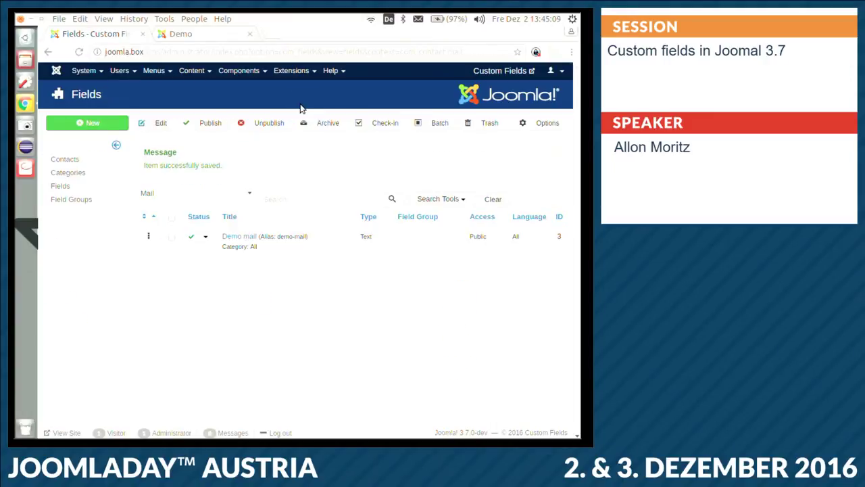
Step: Start a new item in the Main Menu and set its menu item type to Single Contact
click(161, 72)
mouse_move(165, 95)
mouse_move(192, 136)
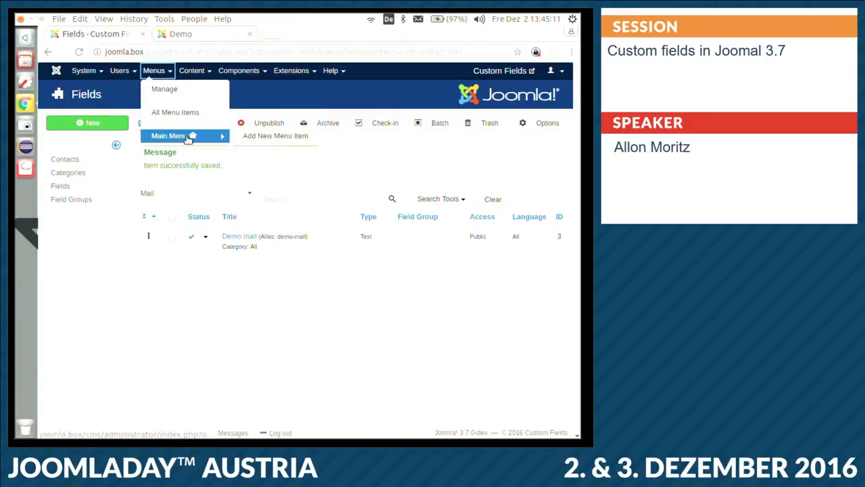
click(249, 134)
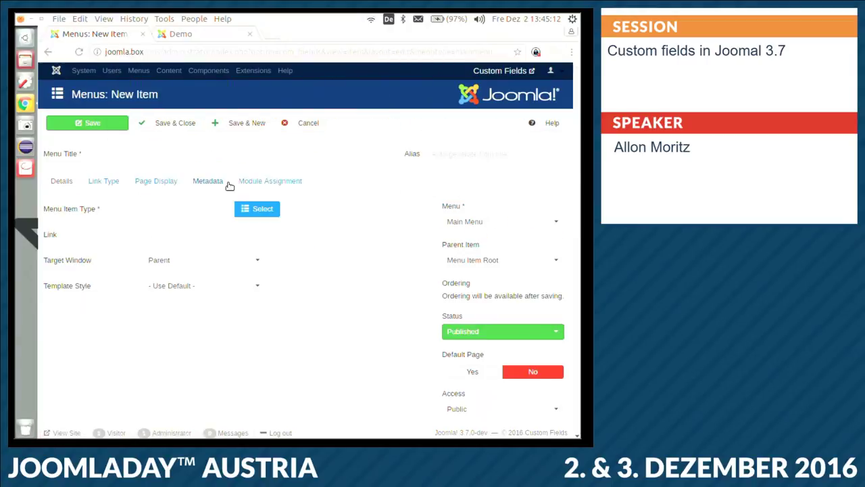
click(259, 210)
click(235, 169)
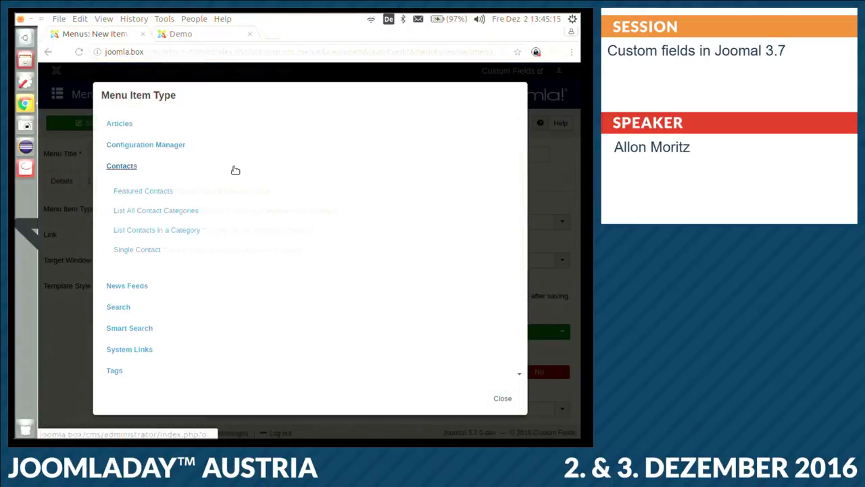
click(226, 247)
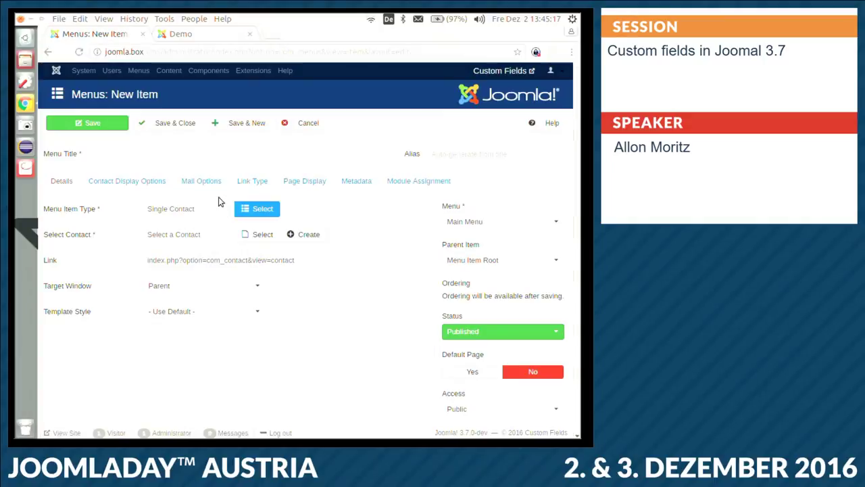
Step: Assign the Demo AT contact to the menu item, title it "Contact", and save and close it
click(264, 235)
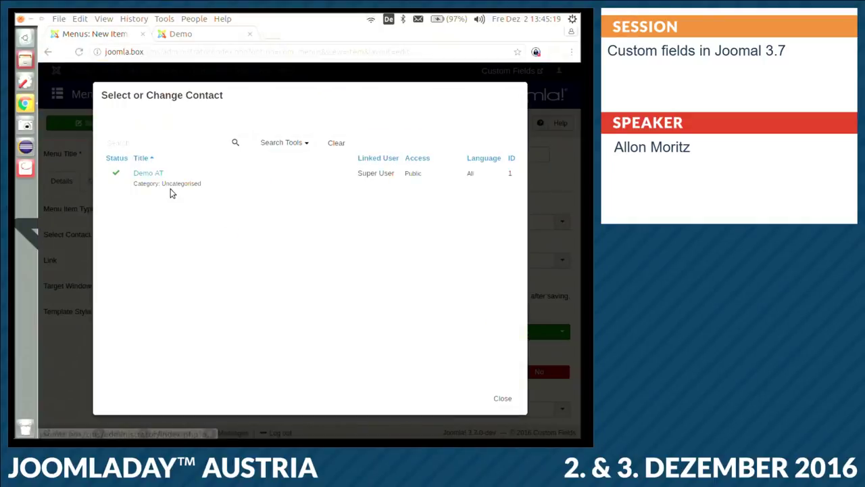
click(149, 173)
click(141, 153)
text(Contact)
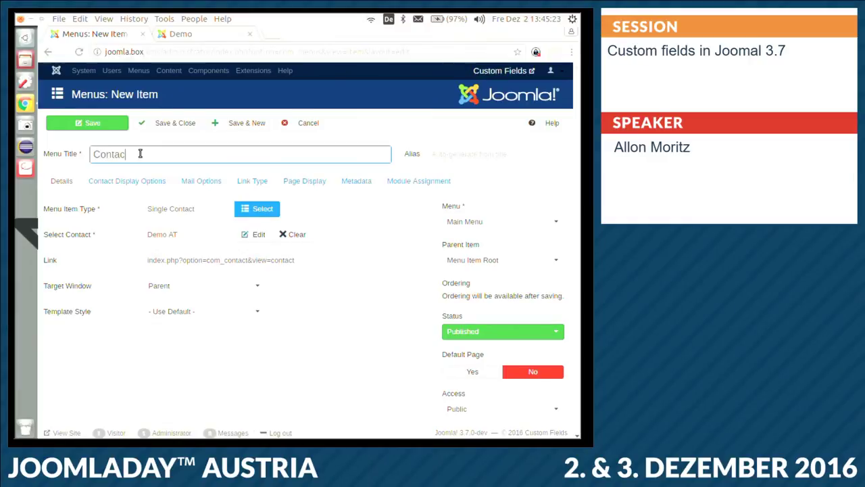
click(160, 123)
Step: Open the Contact page on the public site, examine the Demo mail field in its contact form, and return to the back end
click(196, 34)
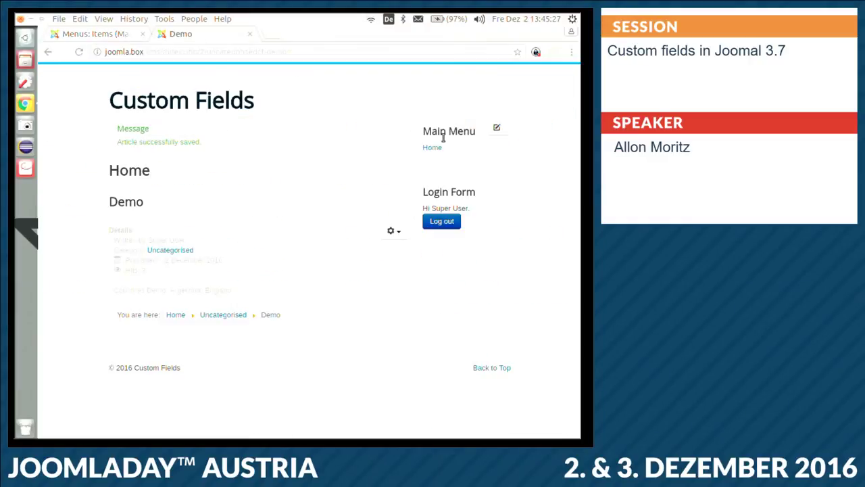
click(431, 146)
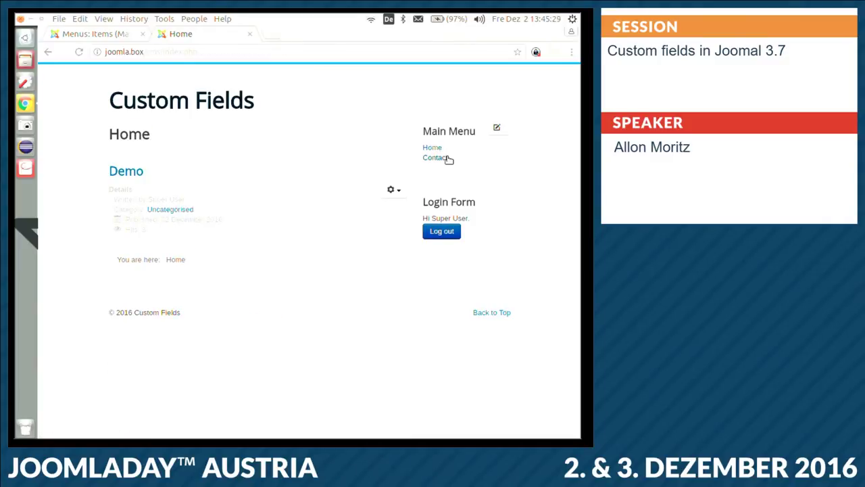
click(446, 158)
click(168, 226)
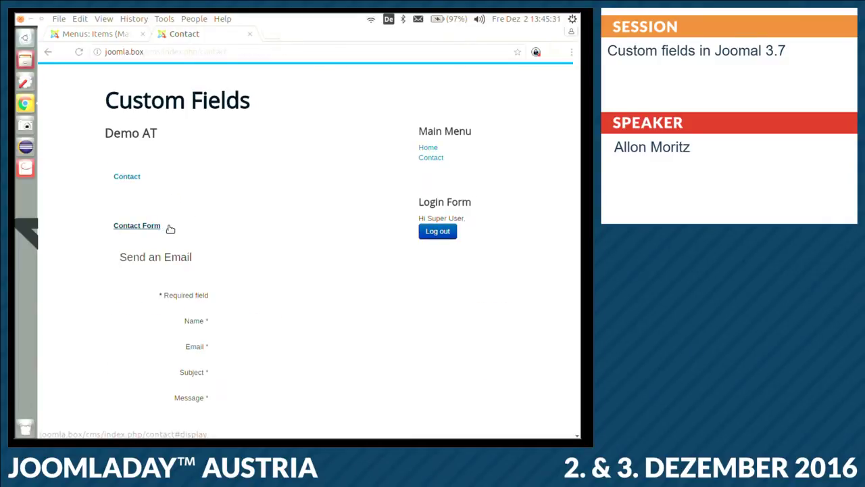
scroll(379, 230, down, 3)
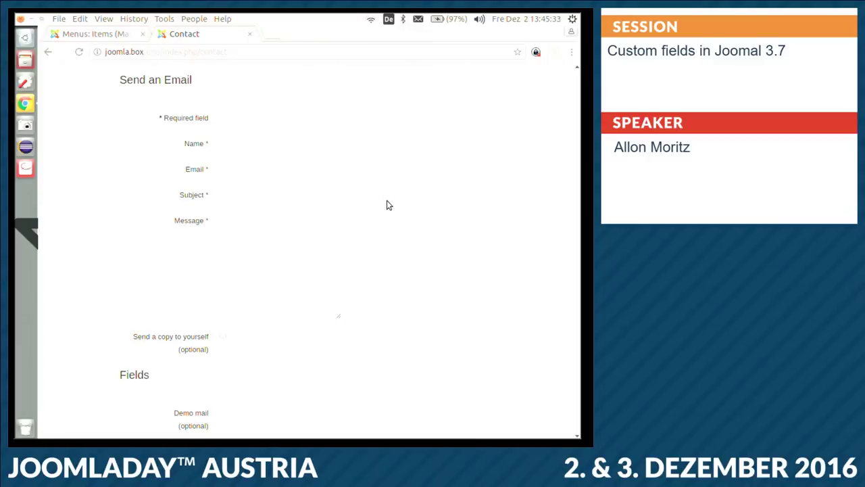
scroll(397, 188, down, 3)
click(271, 297)
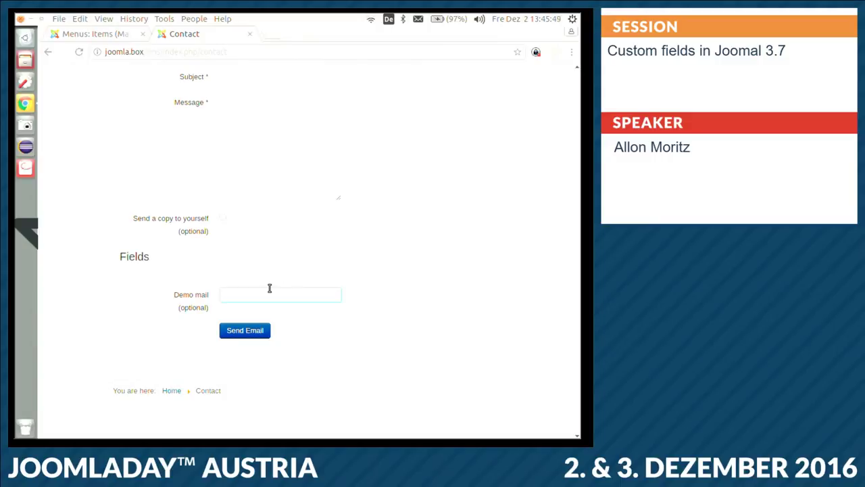
click(269, 287)
click(118, 36)
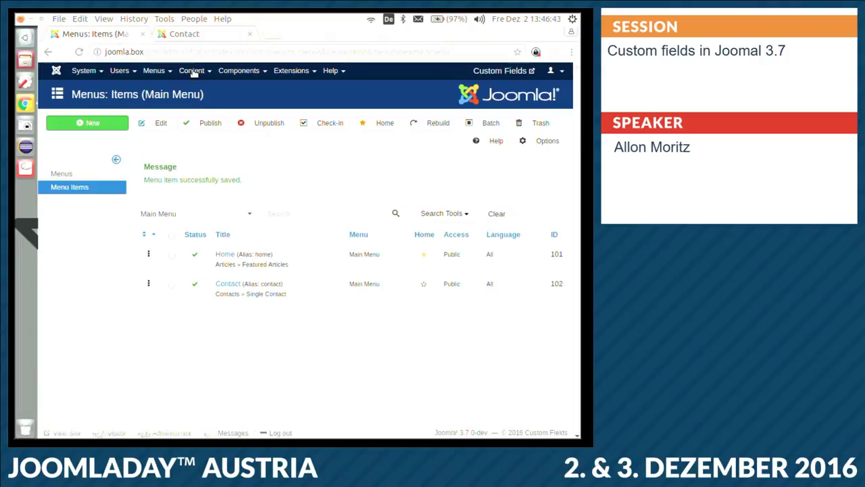
Step: Create an article category titled "Another cat", and save and close it
mouse_move(192, 69)
click(212, 114)
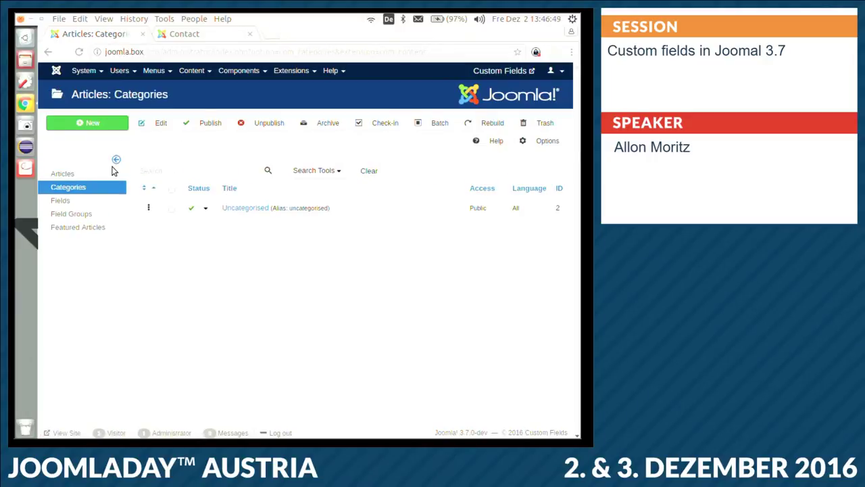
click(100, 125)
click(158, 149)
text(A)
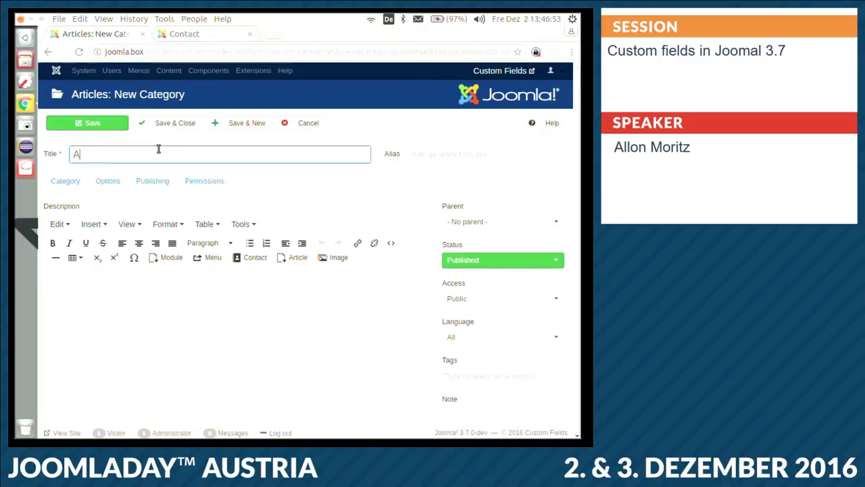
text(nother cat)
click(176, 124)
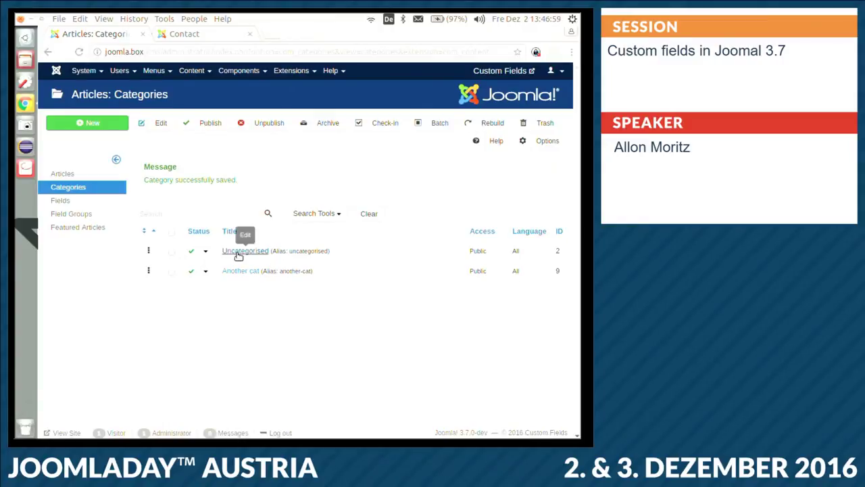
Step: Open the Countries article field, replace its category All with "Another cat", and save the field
click(88, 200)
click(236, 194)
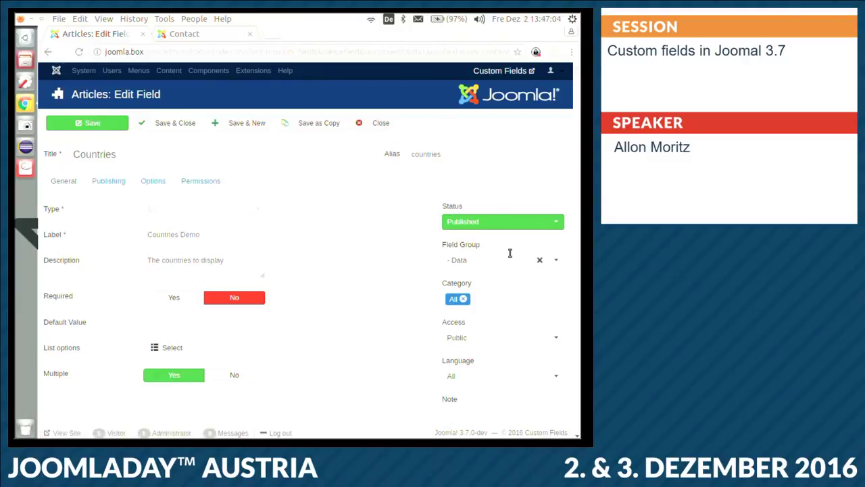
click(463, 298)
click(475, 298)
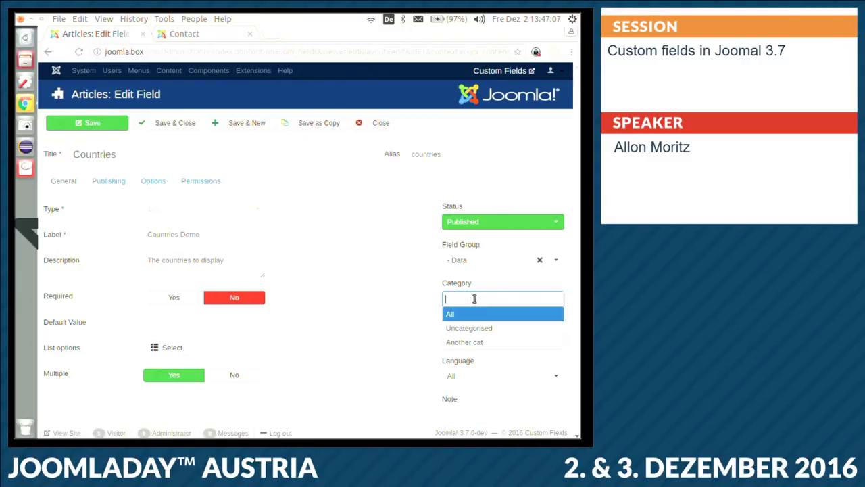
click(482, 342)
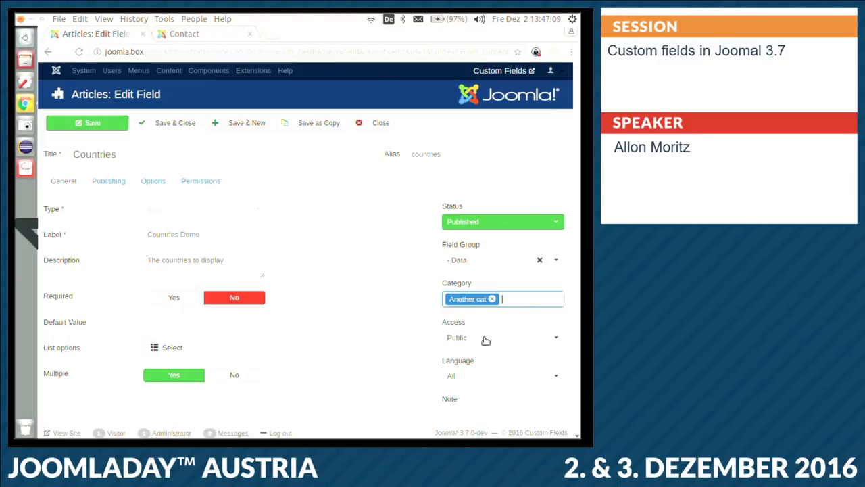
click(95, 123)
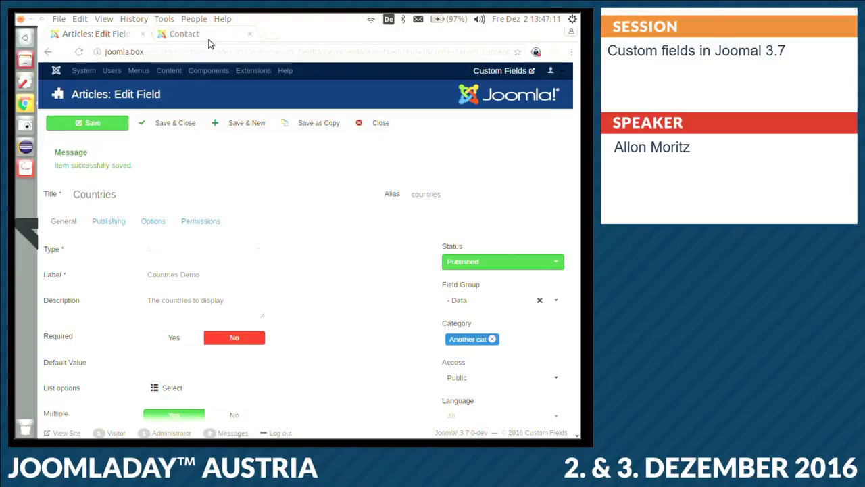
Step: Open the Demo article from the Home page of the public site and check whether the Countries field is displayed
click(213, 35)
key(F5)
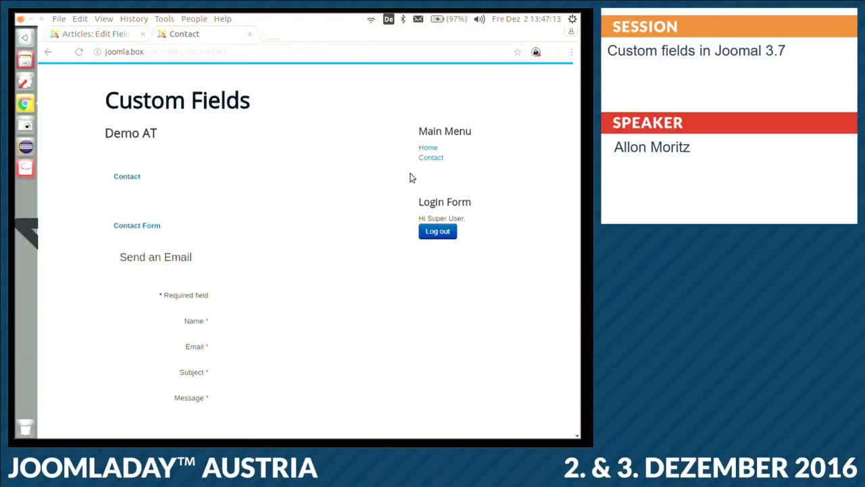
click(426, 148)
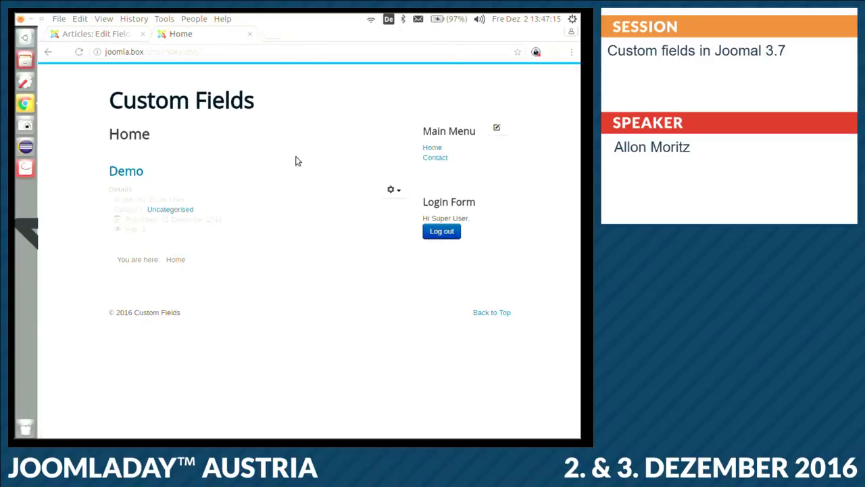
click(141, 172)
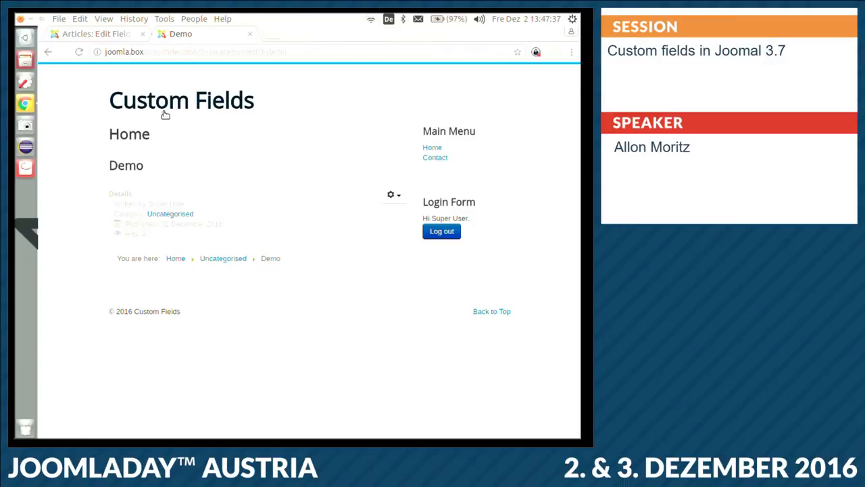
Step: Remove the "Another cat" category from the Countries field, save it, and reload the Demo article on the public site
click(119, 34)
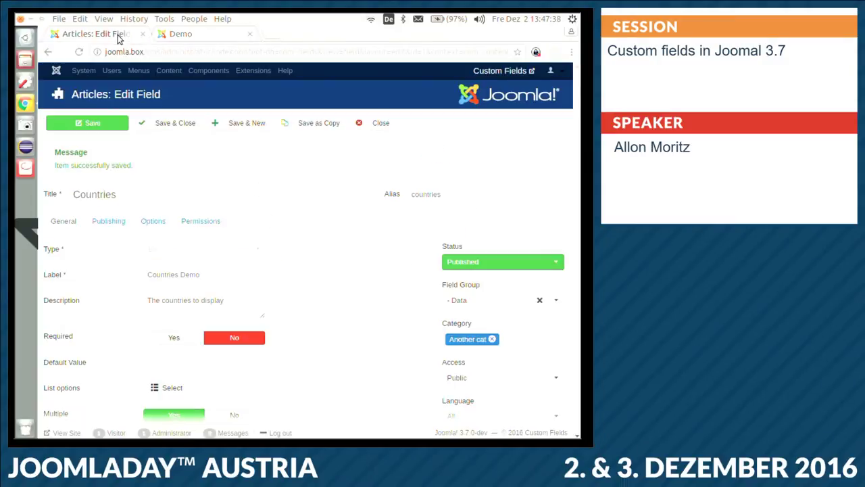
click(493, 339)
click(88, 122)
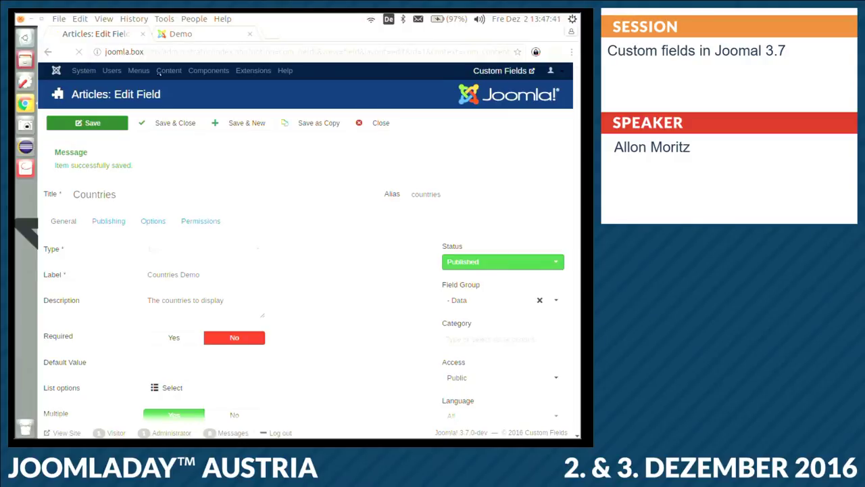
click(203, 34)
key(F5)
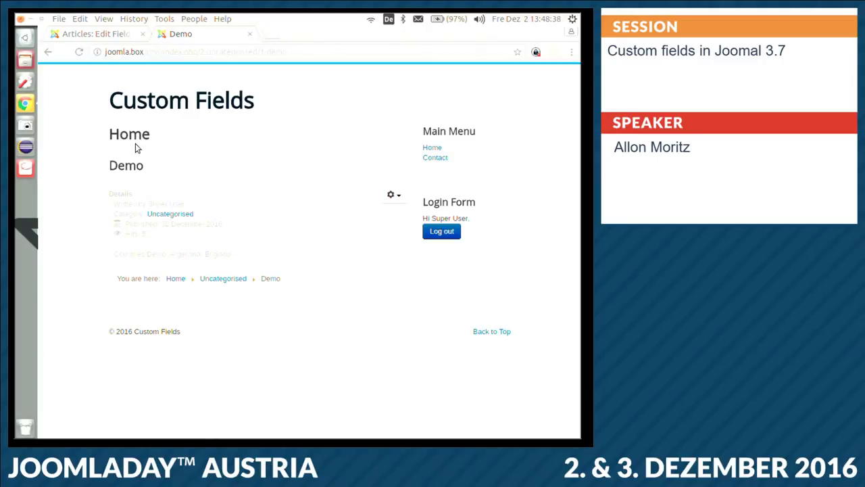
Step: Look at the language choices of the Countries field, close it, and view the article field groups before returning to the fields list
click(117, 34)
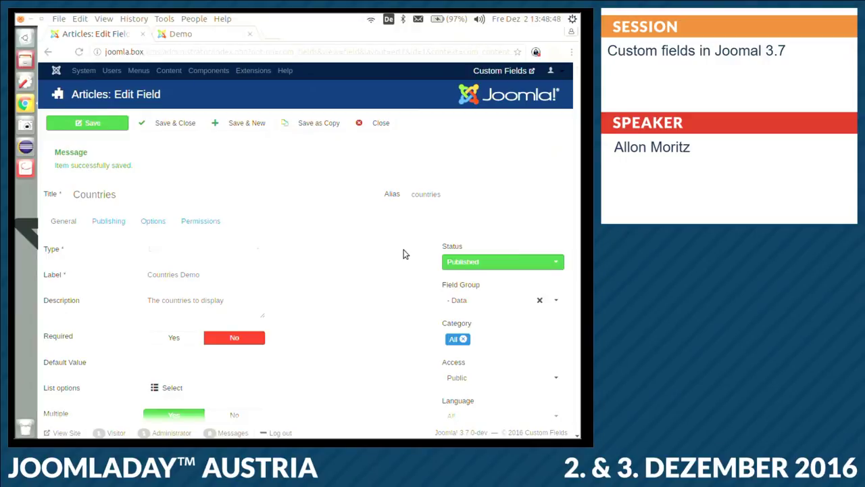
click(554, 155)
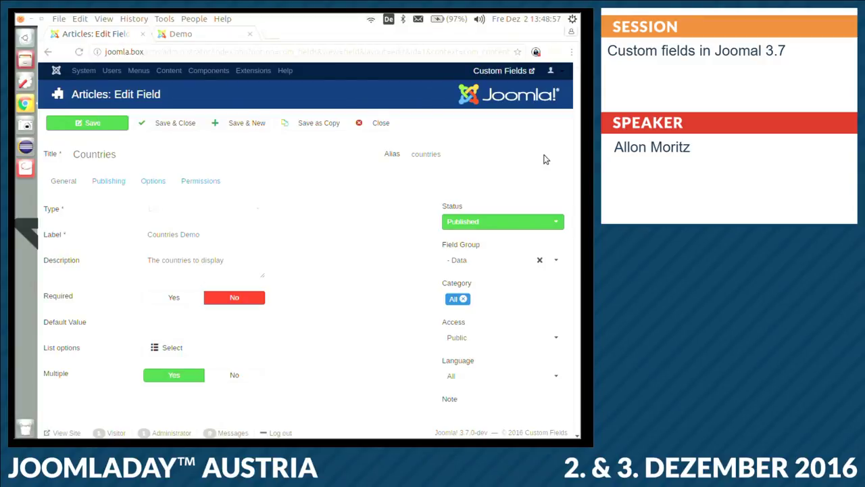
click(554, 377)
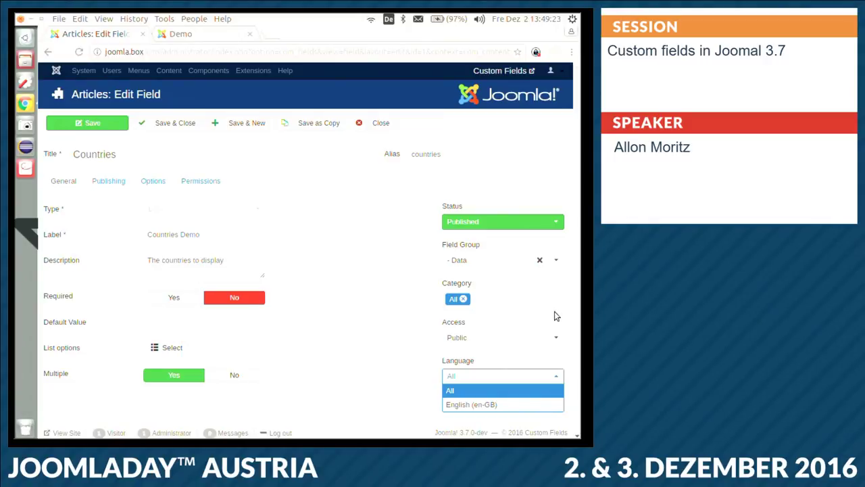
click(378, 123)
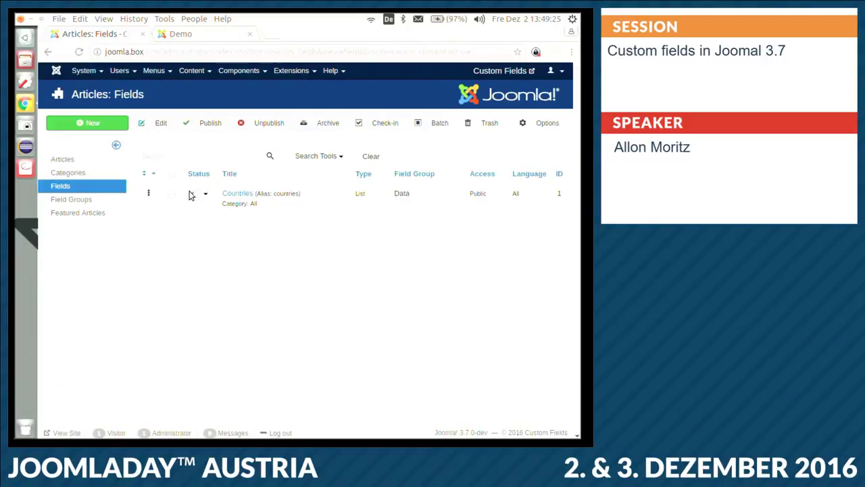
click(71, 199)
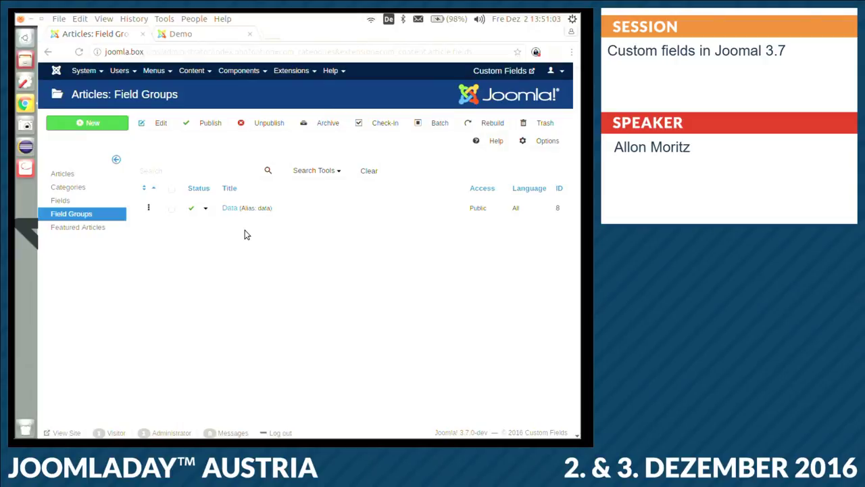
click(56, 201)
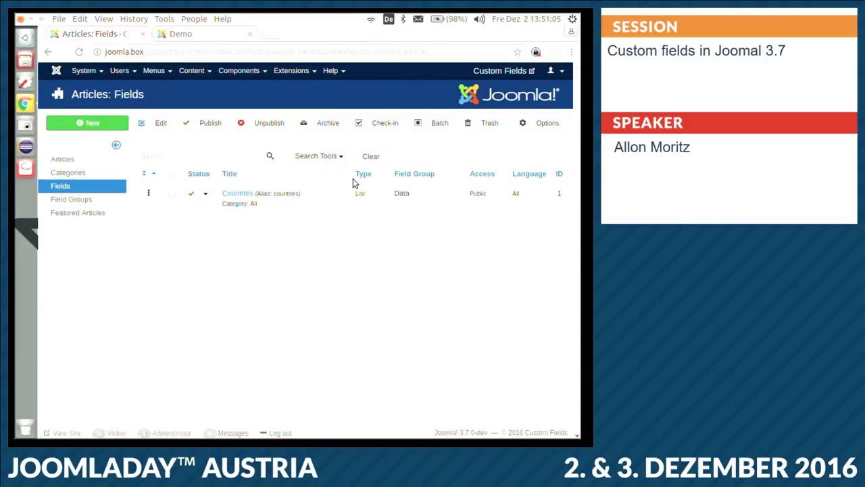
Step: Set the Countries field's label to COUNTRY and save the field
click(238, 194)
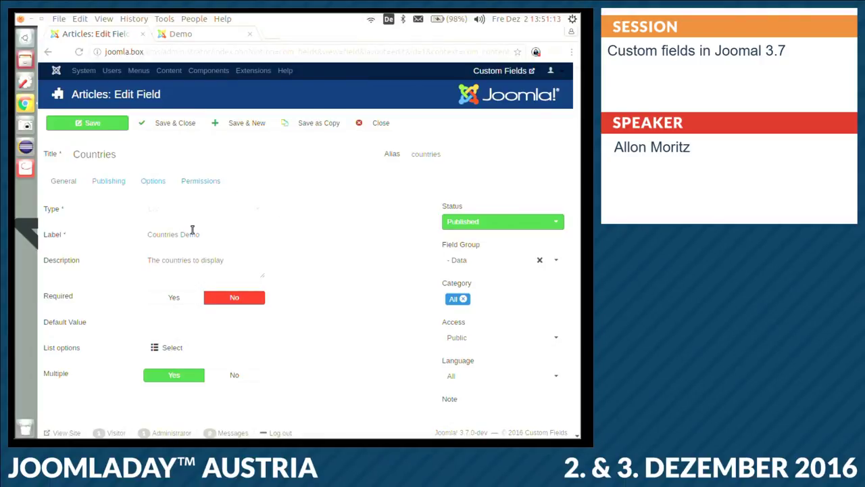
drag(206, 233, 116, 234)
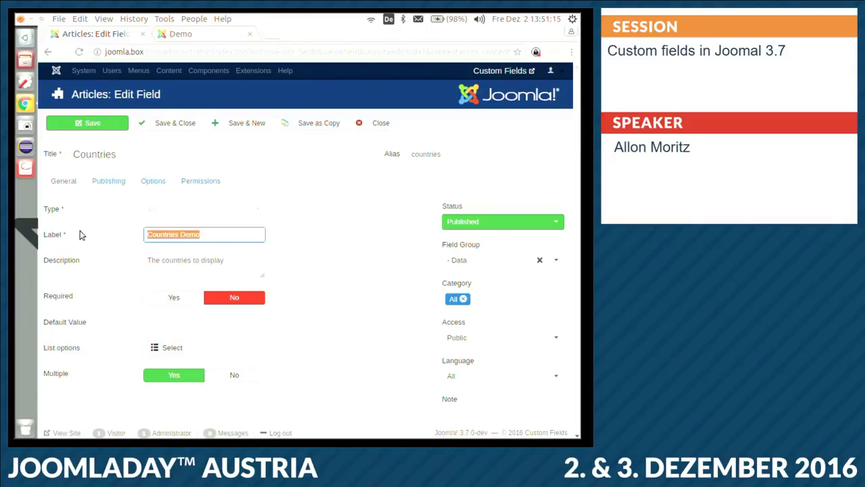
text(COUNTRY)
click(90, 125)
Step: Reload the Demo article on the public site and compare its displayed field label with the label in the field settings
click(230, 38)
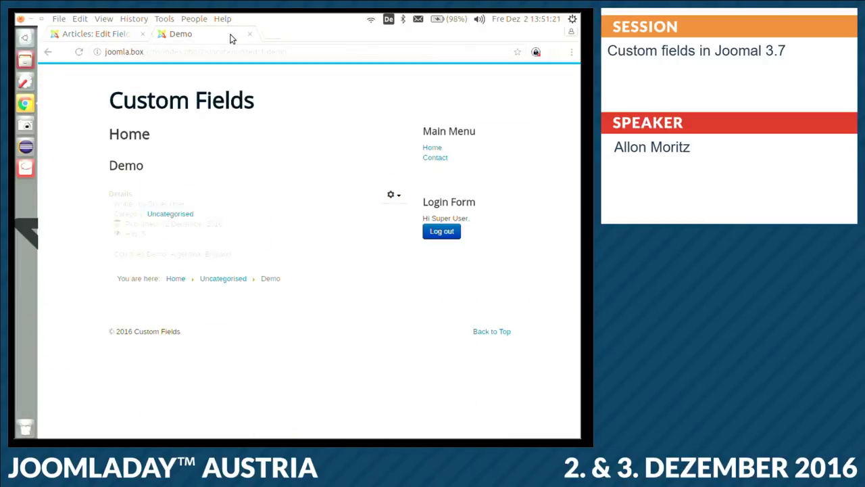
key(F5)
click(119, 34)
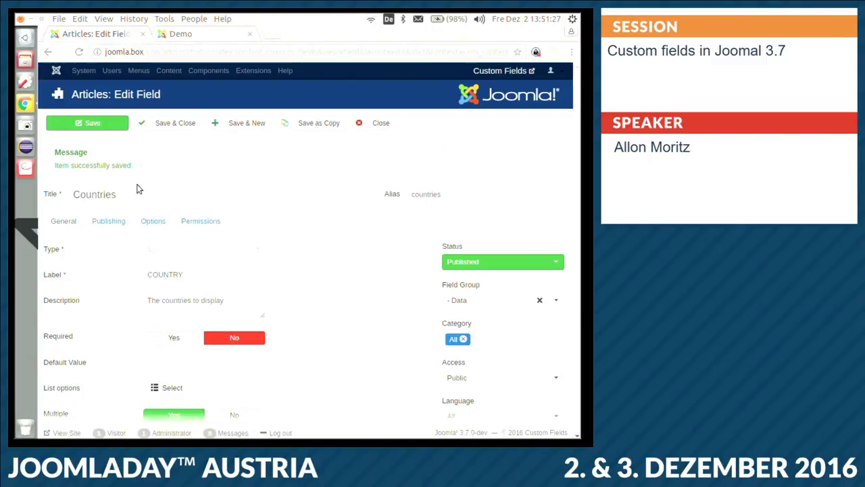
double_click(177, 275)
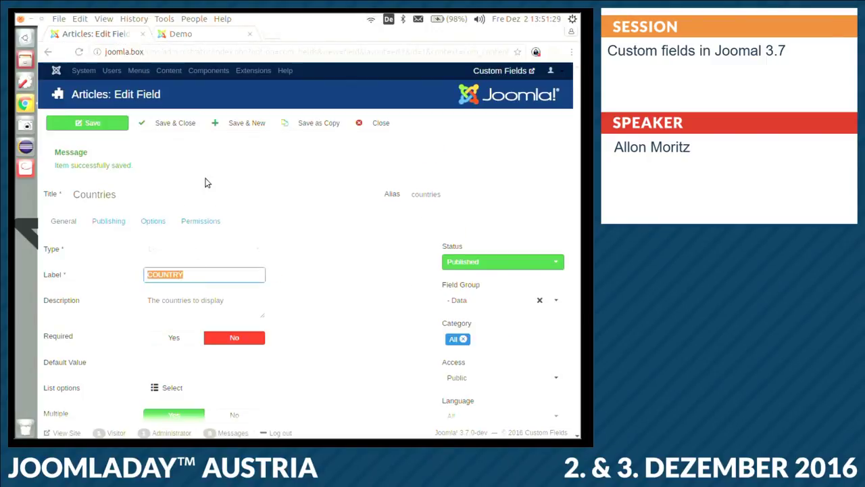
click(203, 40)
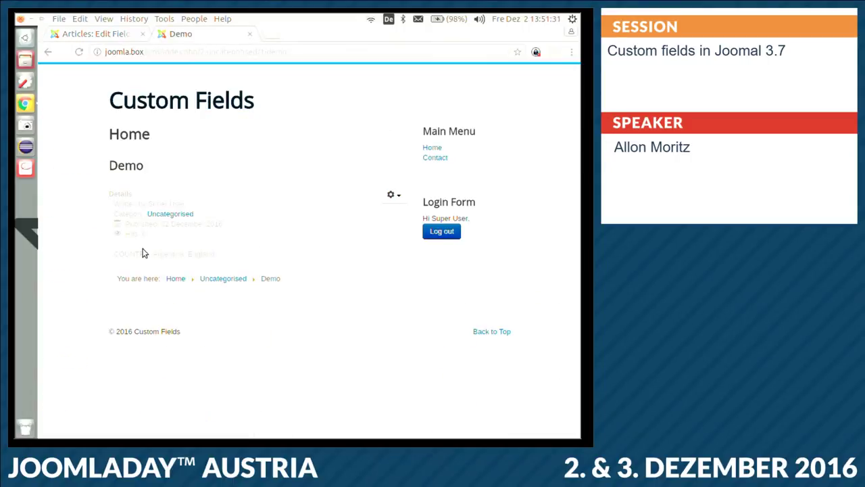
Step: Close the Countries field, open the language overrides, and check the available language and location filters
click(125, 40)
click(383, 123)
click(291, 70)
mouse_move(323, 153)
click(391, 179)
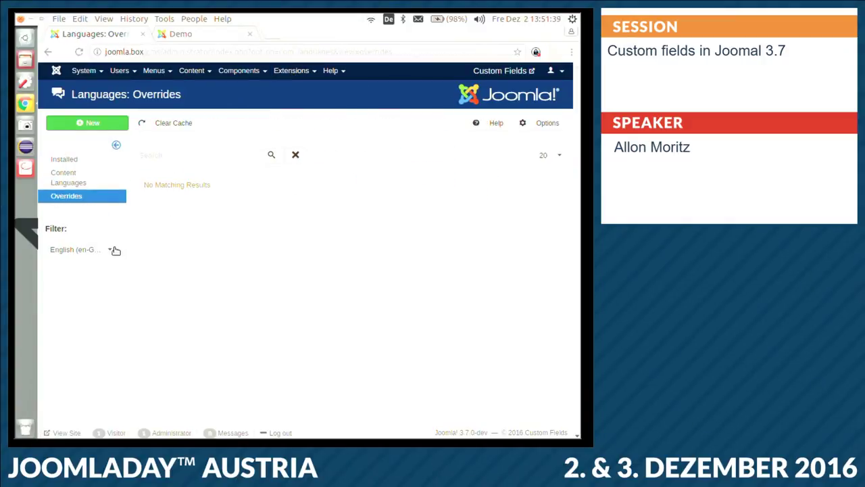
click(112, 250)
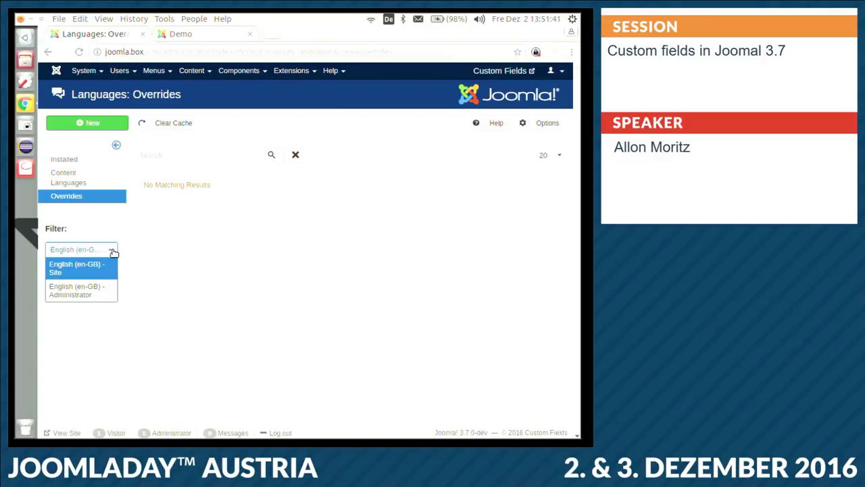
click(114, 253)
Step: Create a language override for the English (en-GB) site with the constant COUNTRY and the text "Land", and save it
click(105, 124)
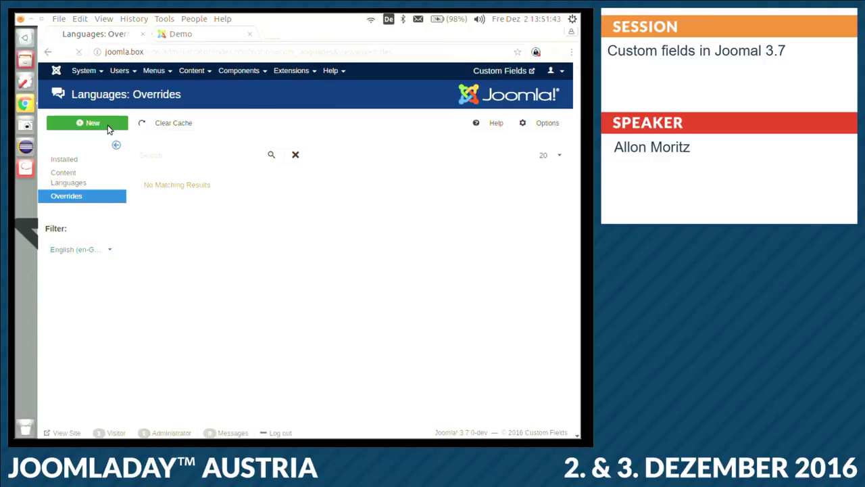
click(198, 242)
text(COUNTRY)
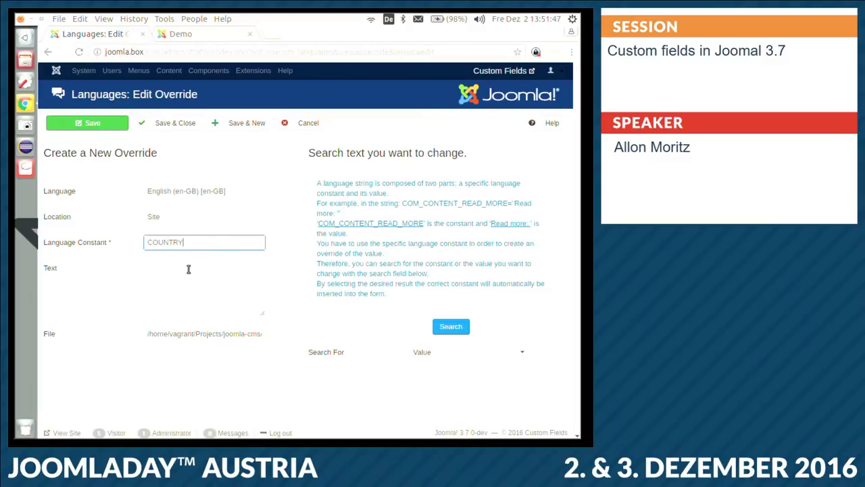
click(187, 269)
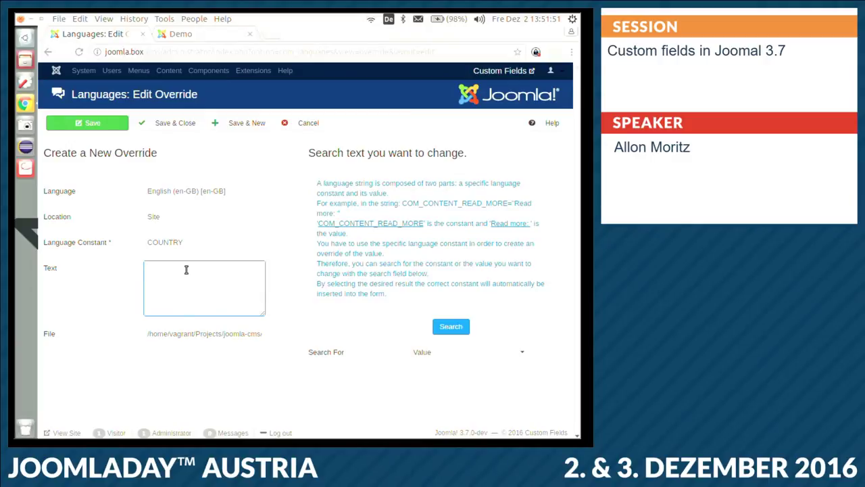
text(Land)
click(120, 125)
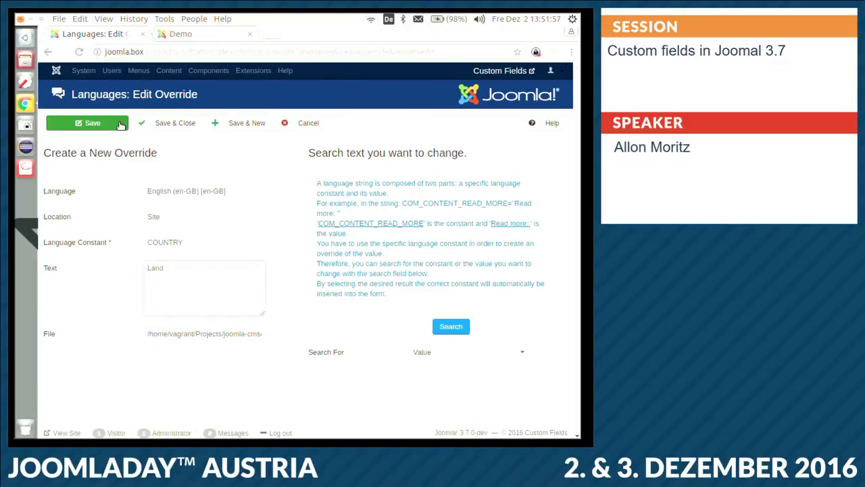
Step: Check the translated field label in the Demo article on the public site, review the override's language constant, and close the override
click(192, 39)
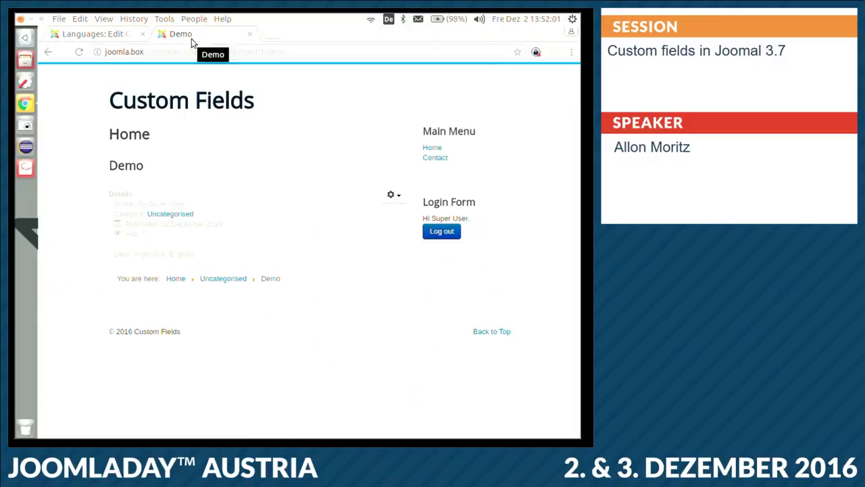
click(123, 35)
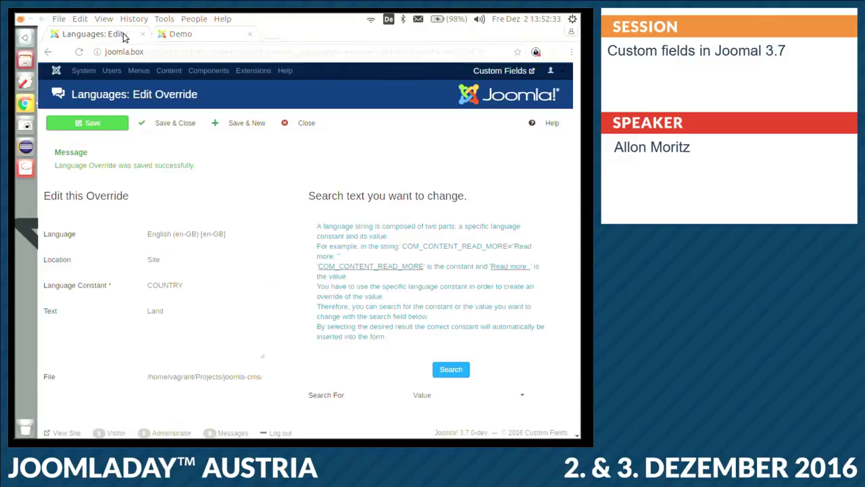
double_click(165, 284)
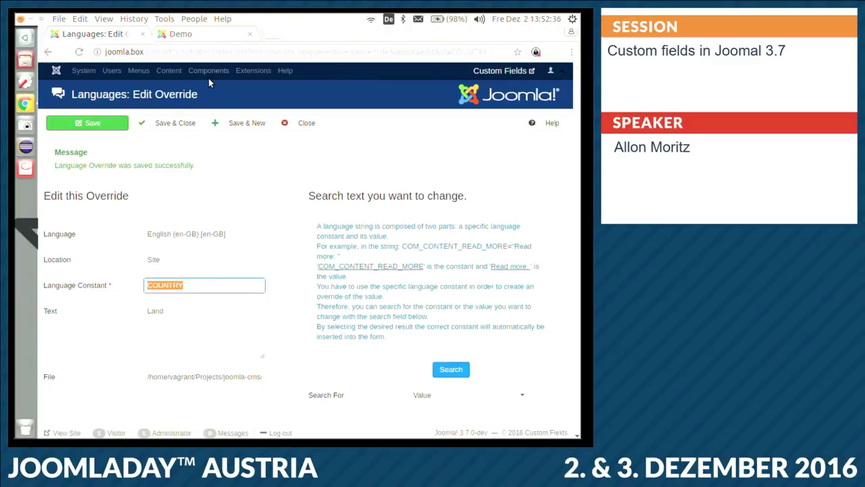
click(304, 125)
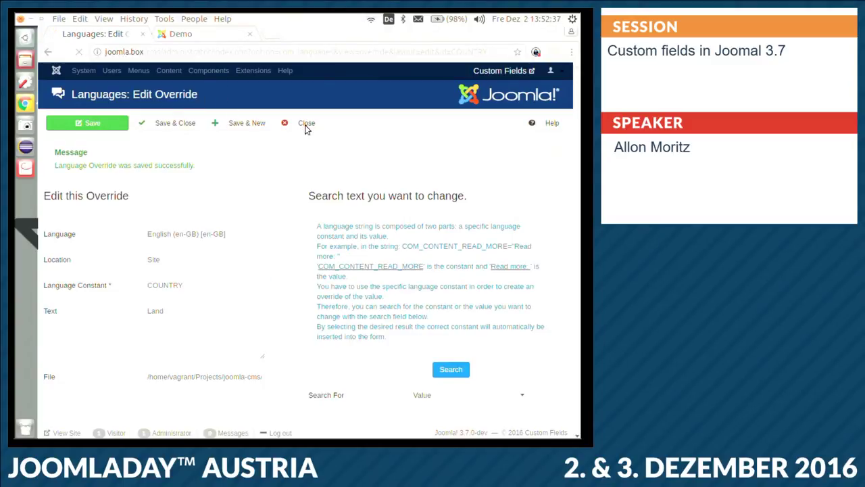
Step: Open the Articles list in a separate browser tab and go to the article custom fields
click(237, 70)
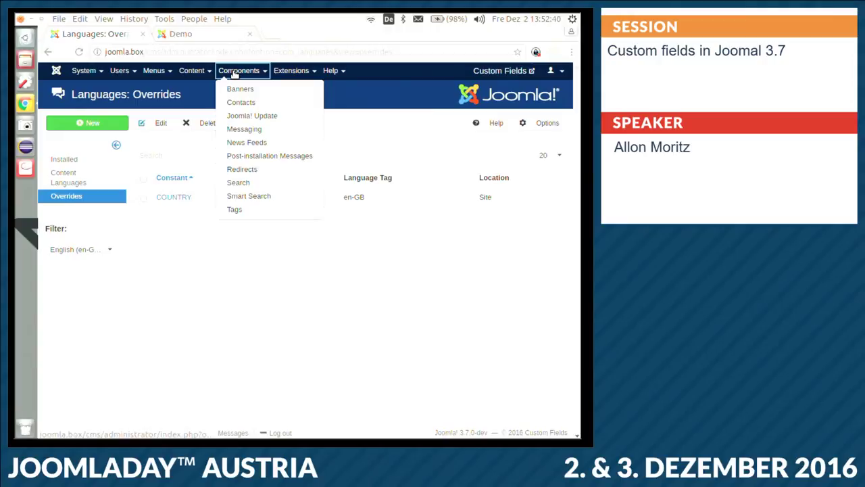
click(196, 70)
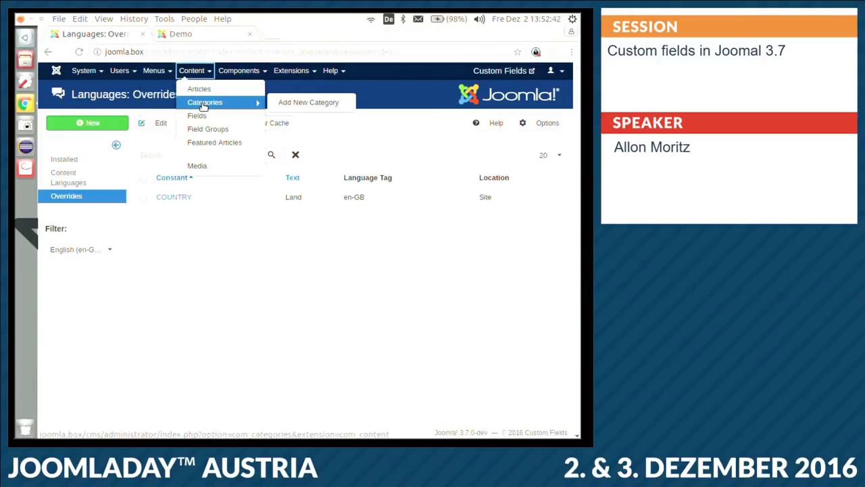
middle_click(203, 90)
click(300, 34)
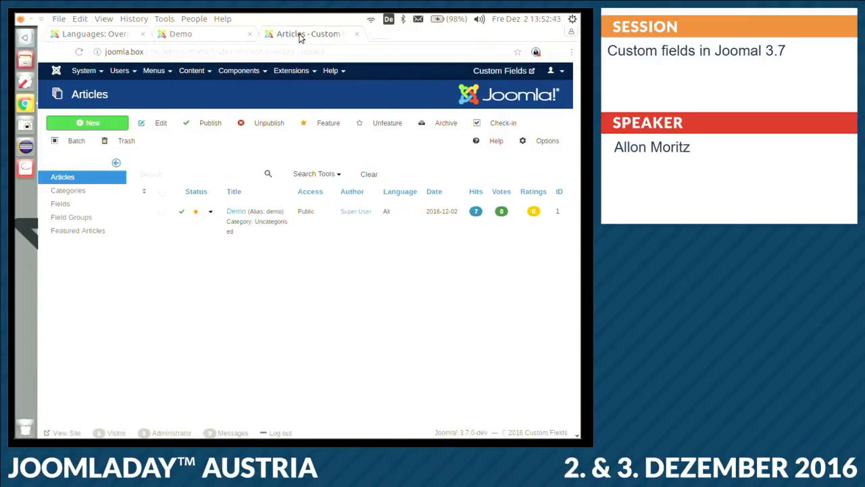
click(91, 204)
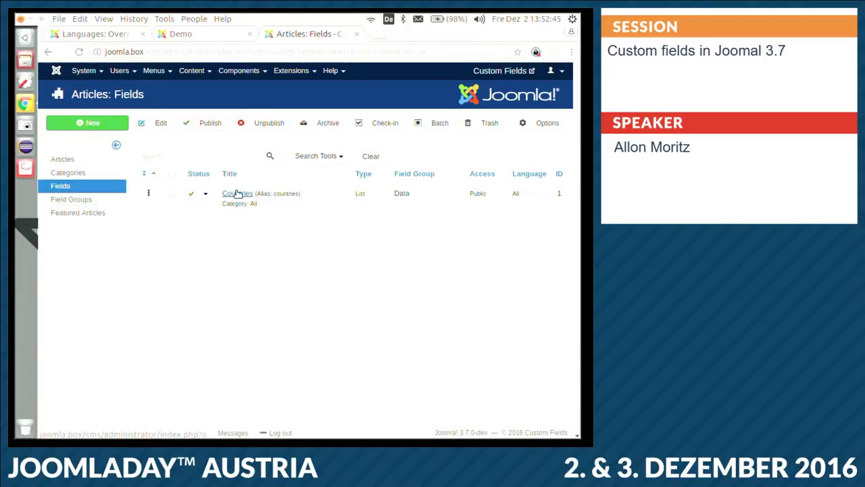
Step: Set the Countries field's label to "country" in lowercase and save the field
click(237, 195)
double_click(166, 235)
text(country)
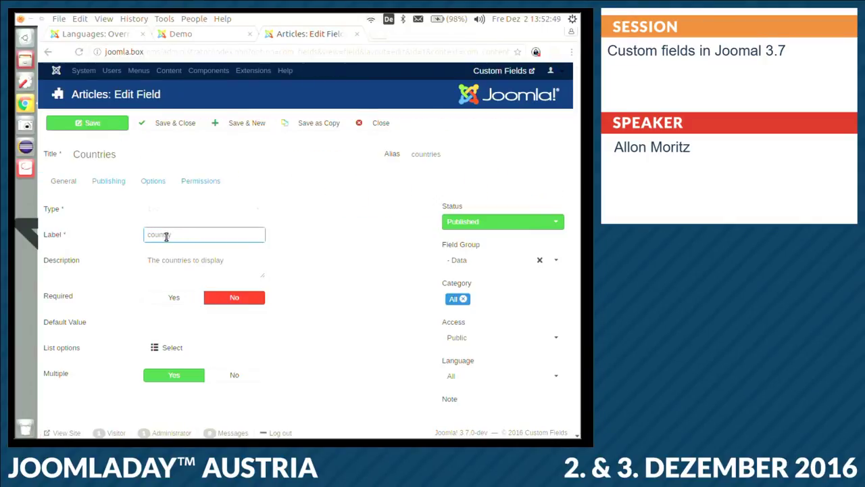
click(116, 123)
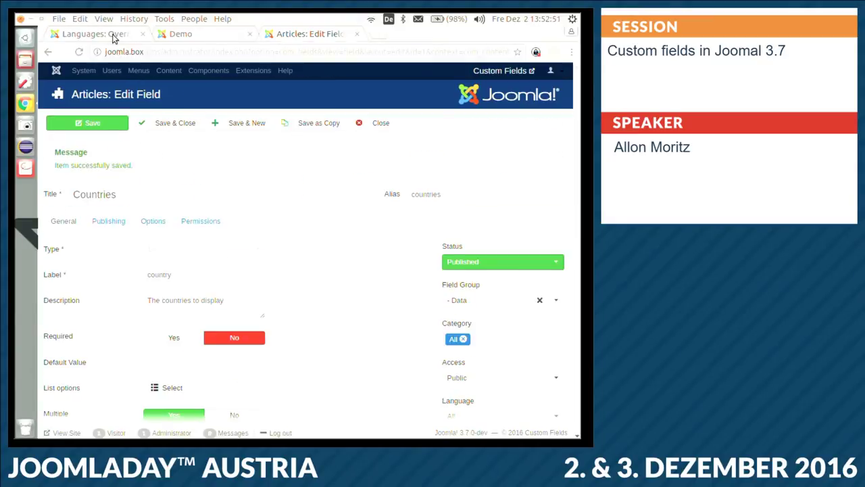
Step: Reload the Demo article on the public site and compare its displayed label with the Countries field's lowercase label
click(214, 38)
key(F5)
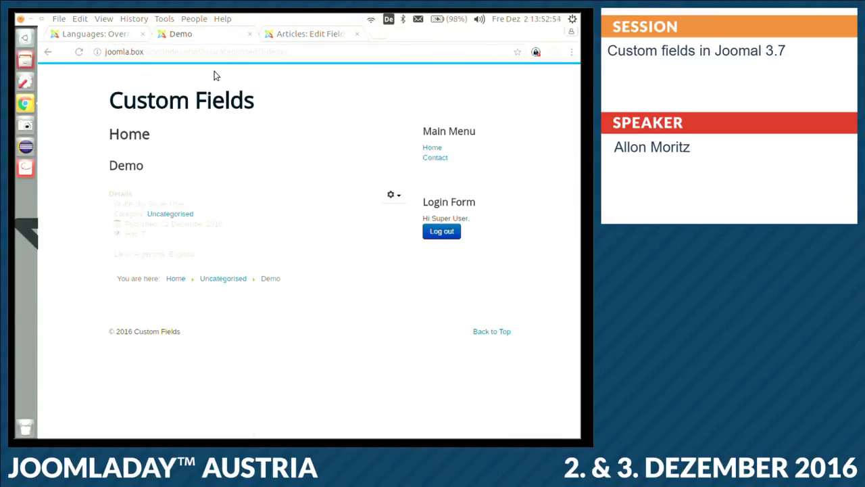
click(287, 34)
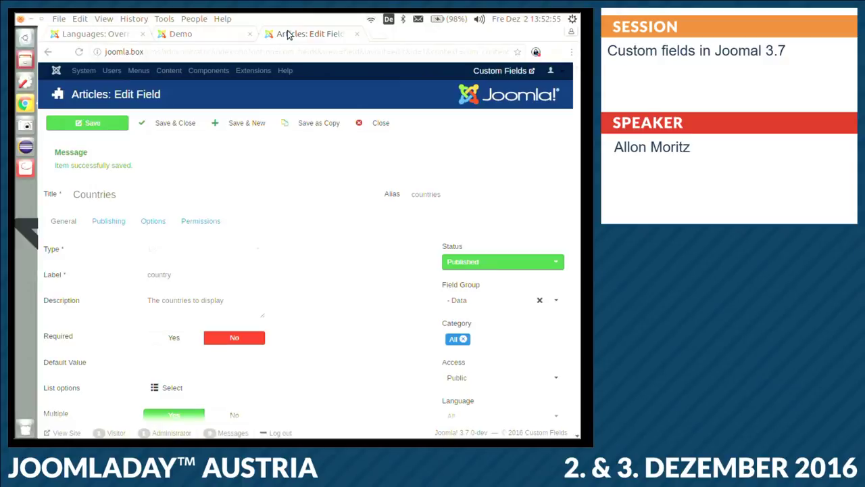
Step: Try prefixing the COUNTRY override's language constant with "J", glance at the presentation, and close the override without saving
click(127, 33)
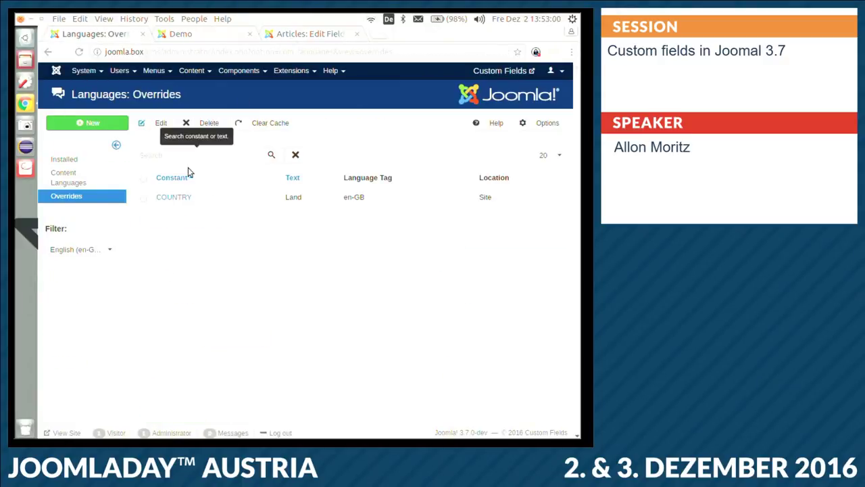
click(187, 197)
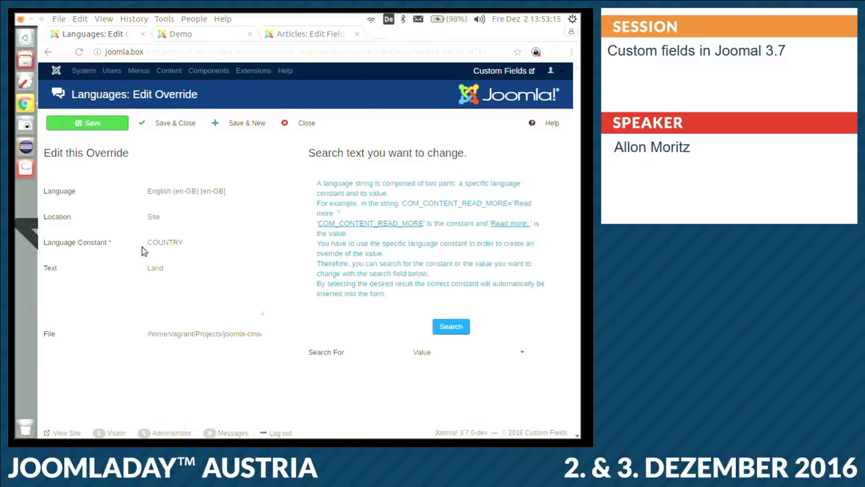
click(195, 245)
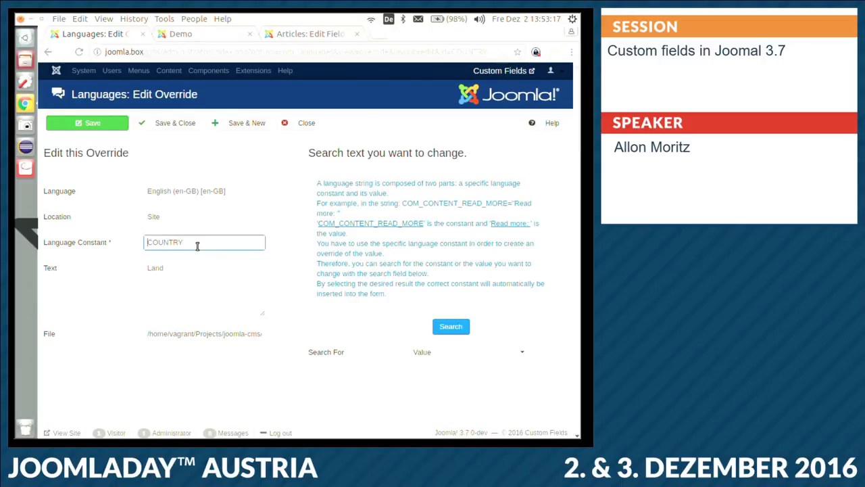
key(Home)
text(J)
click(27, 169)
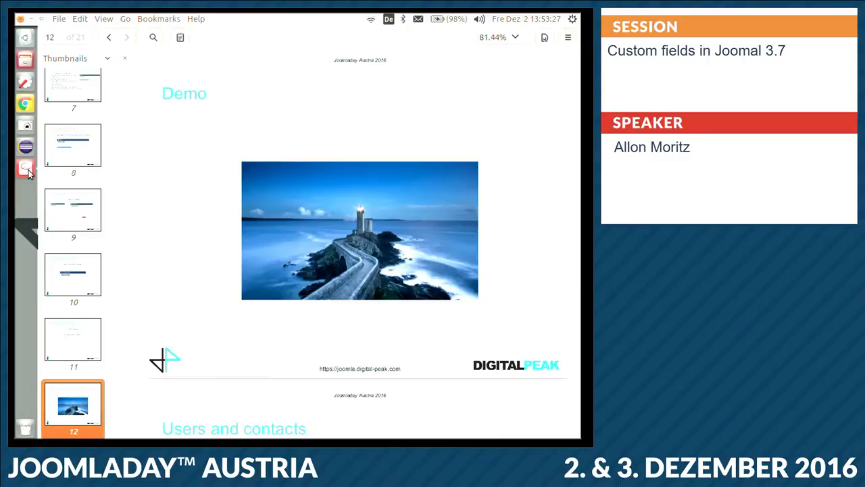
click(25, 105)
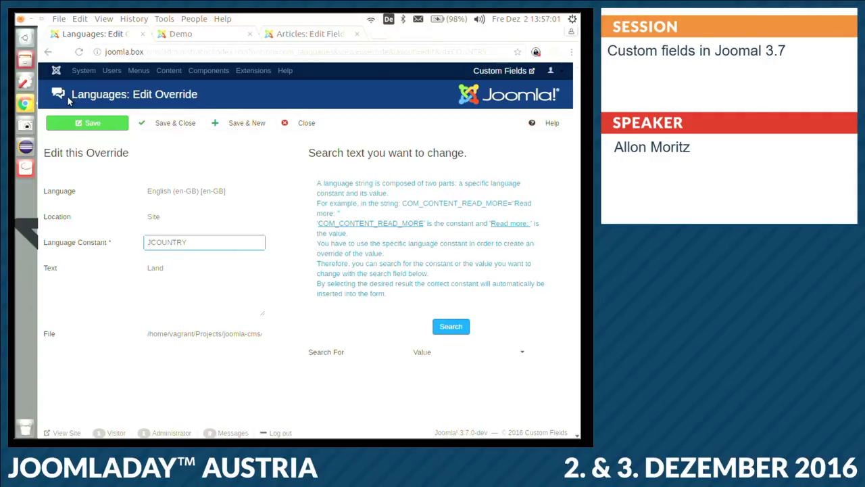
click(305, 121)
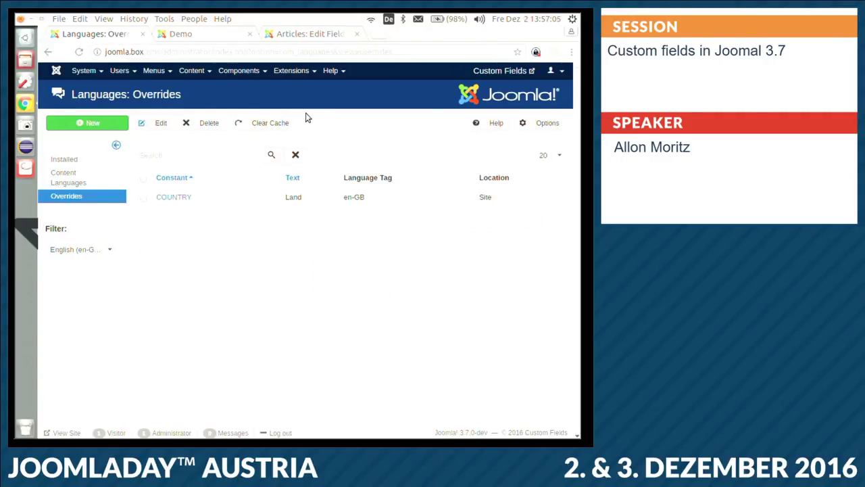
Step: Show the Countries field's options and check where the field appears in the Demo article on the public site
click(314, 34)
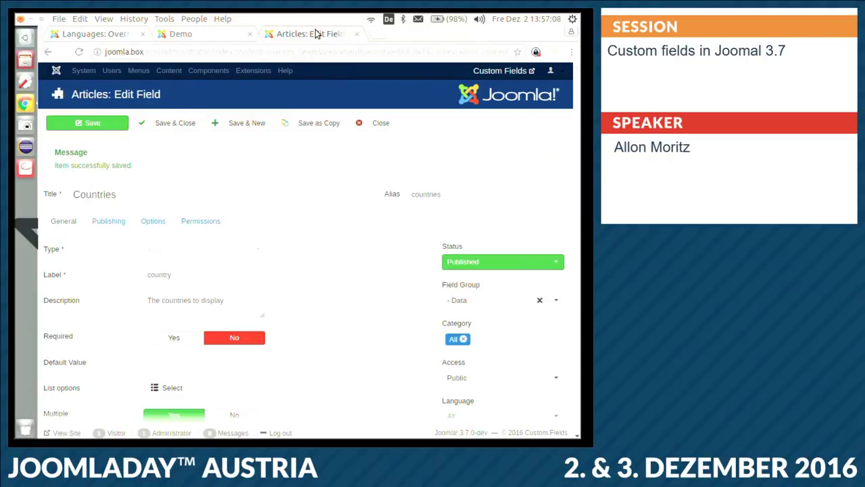
click(155, 222)
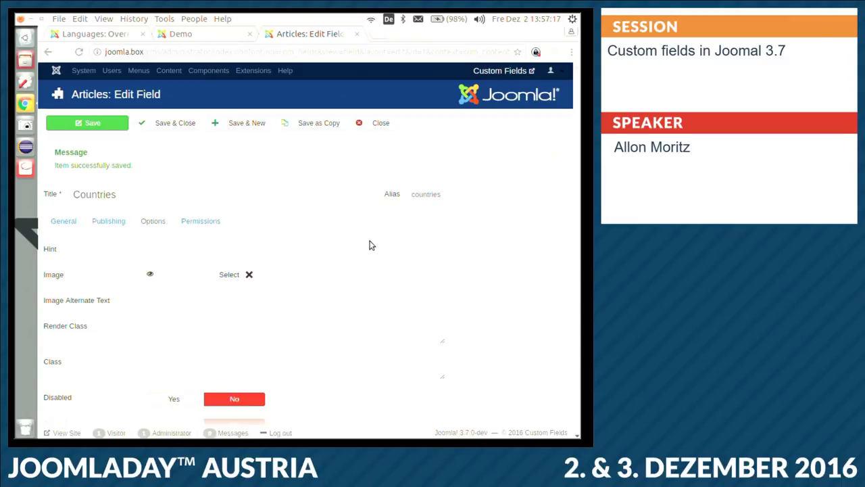
click(209, 38)
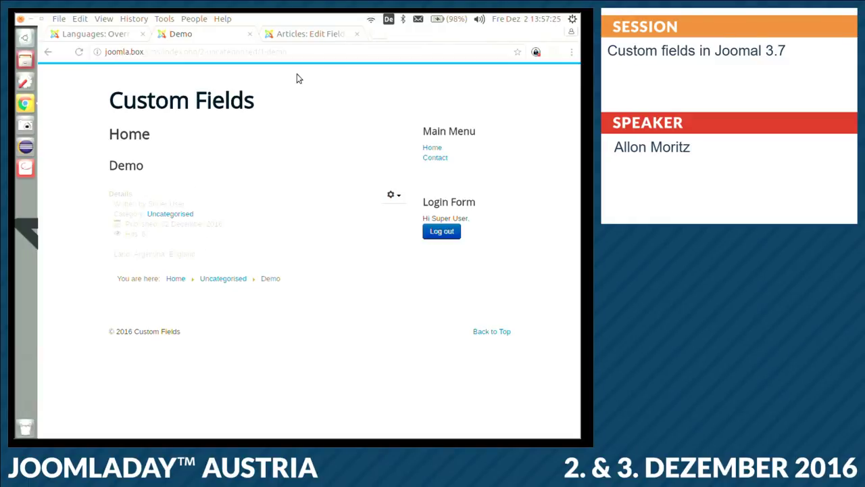
click(310, 34)
Step: Review the available Automatic Display choices of the Countries field without changing the selection
scroll(282, 240, down, 2)
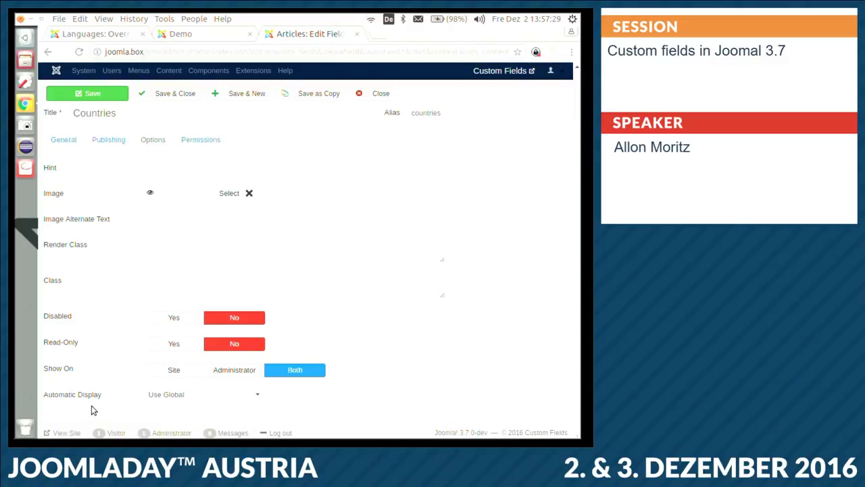
click(262, 396)
scroll(308, 396, down, 1)
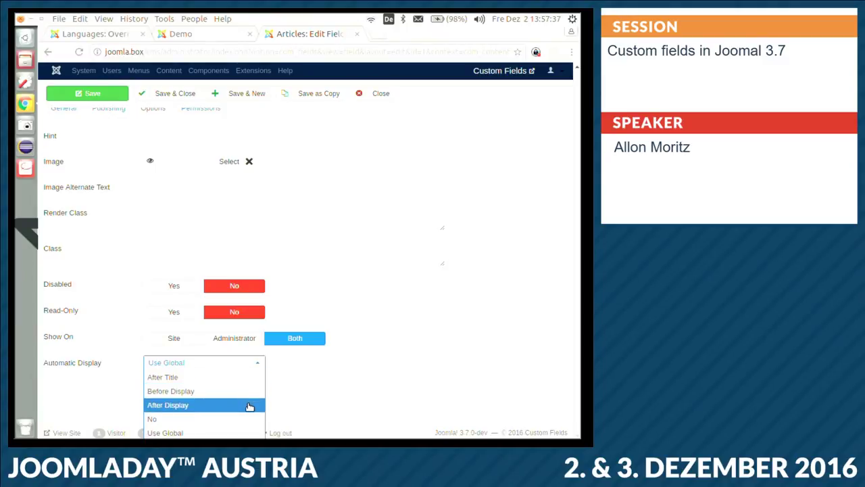
click(352, 396)
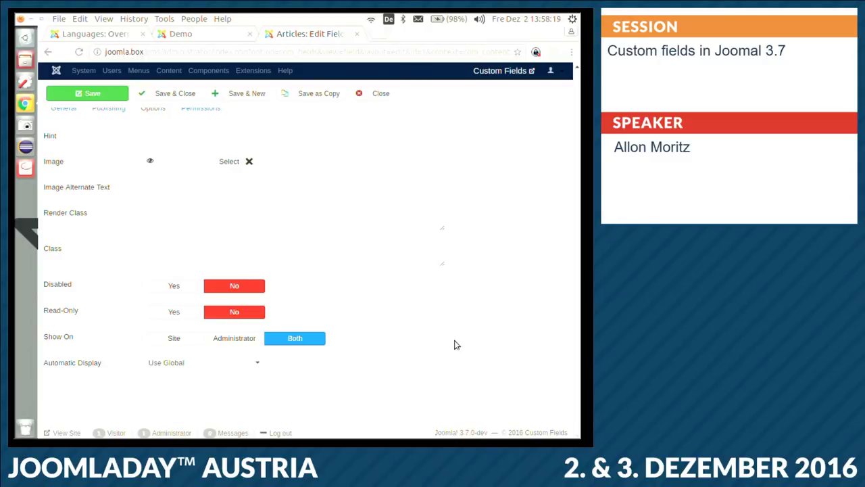
click(256, 367)
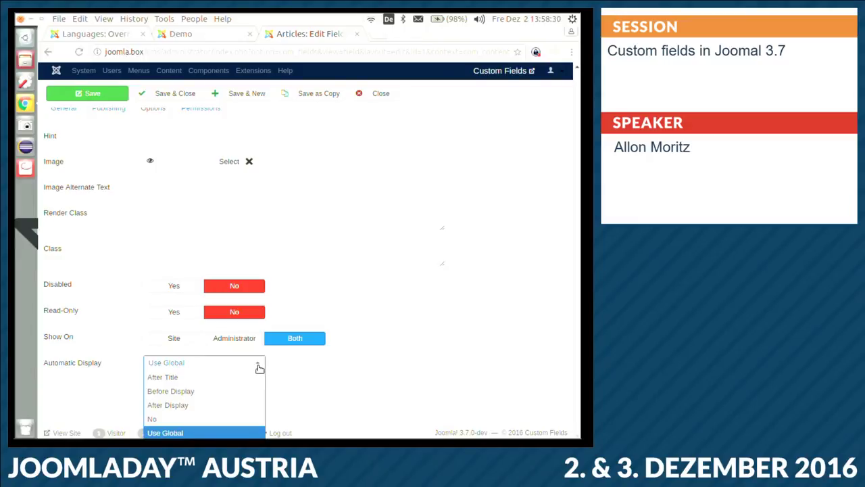
click(306, 386)
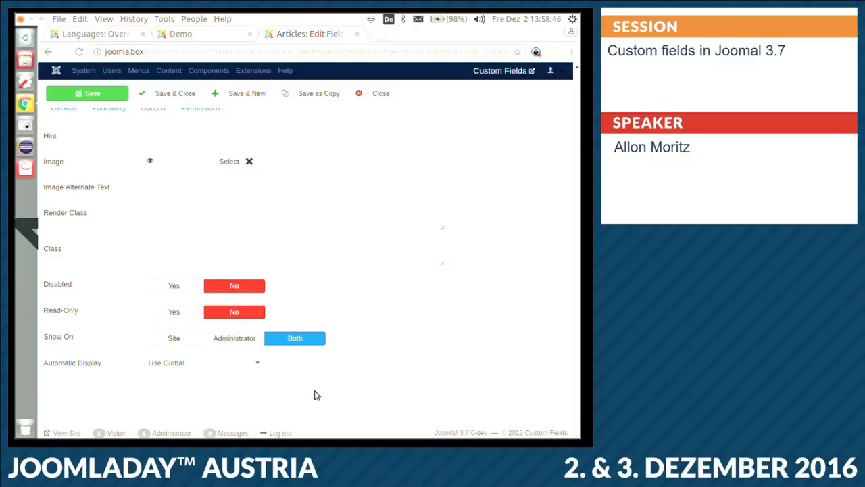
Step: Switch to the PDF presentation, start the slideshow at the Demo slide, and advance to the "Users and contacts" slide
click(26, 167)
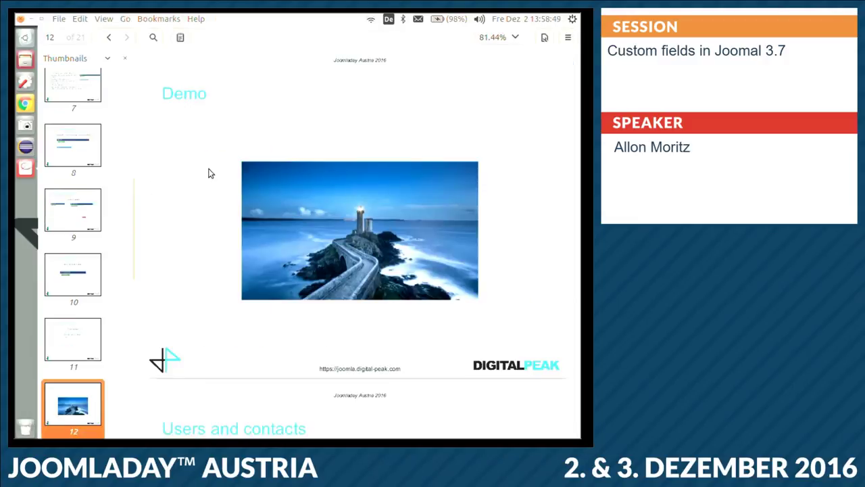
key(F11)
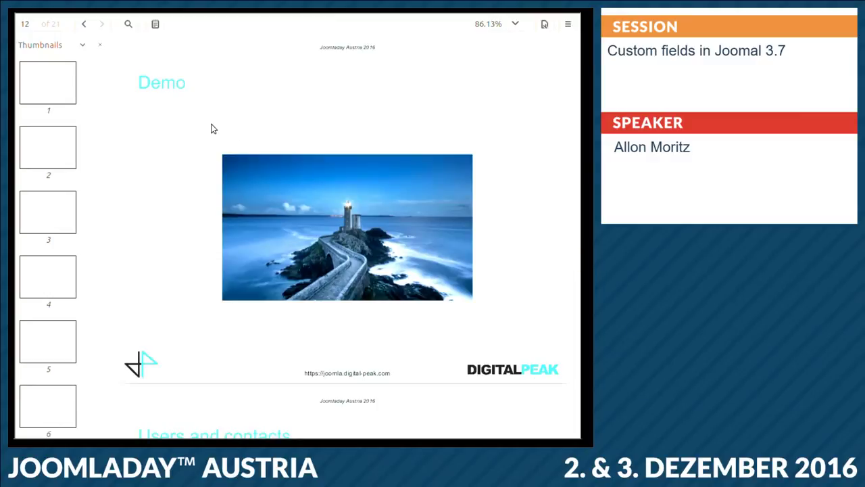
key(F11)
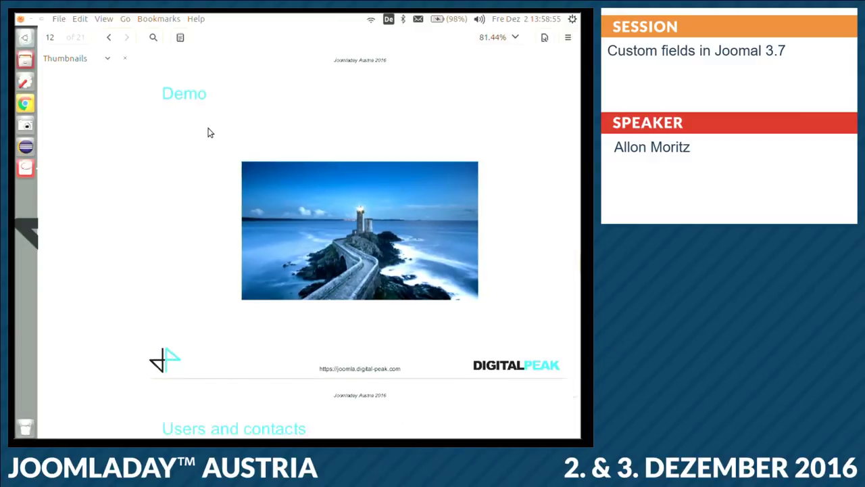
key(F5)
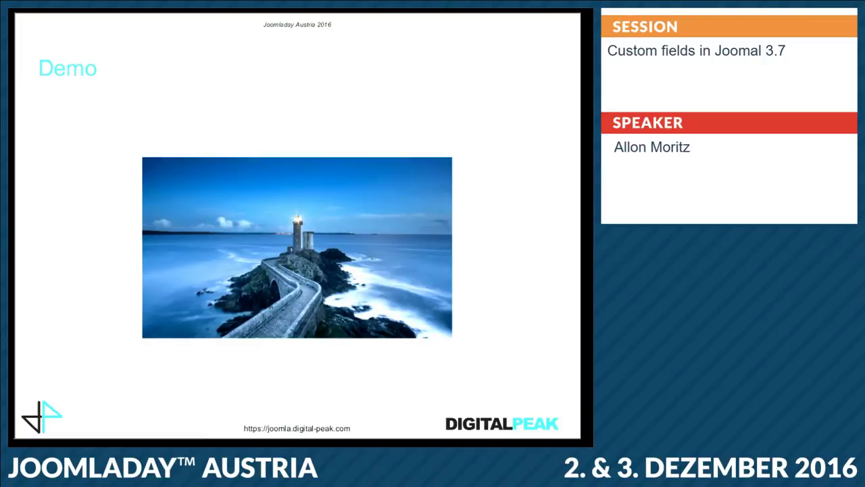
key(Right)
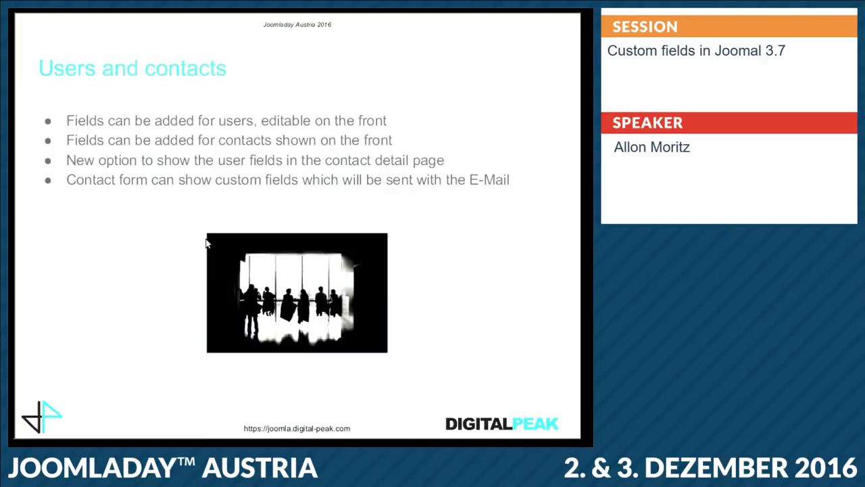